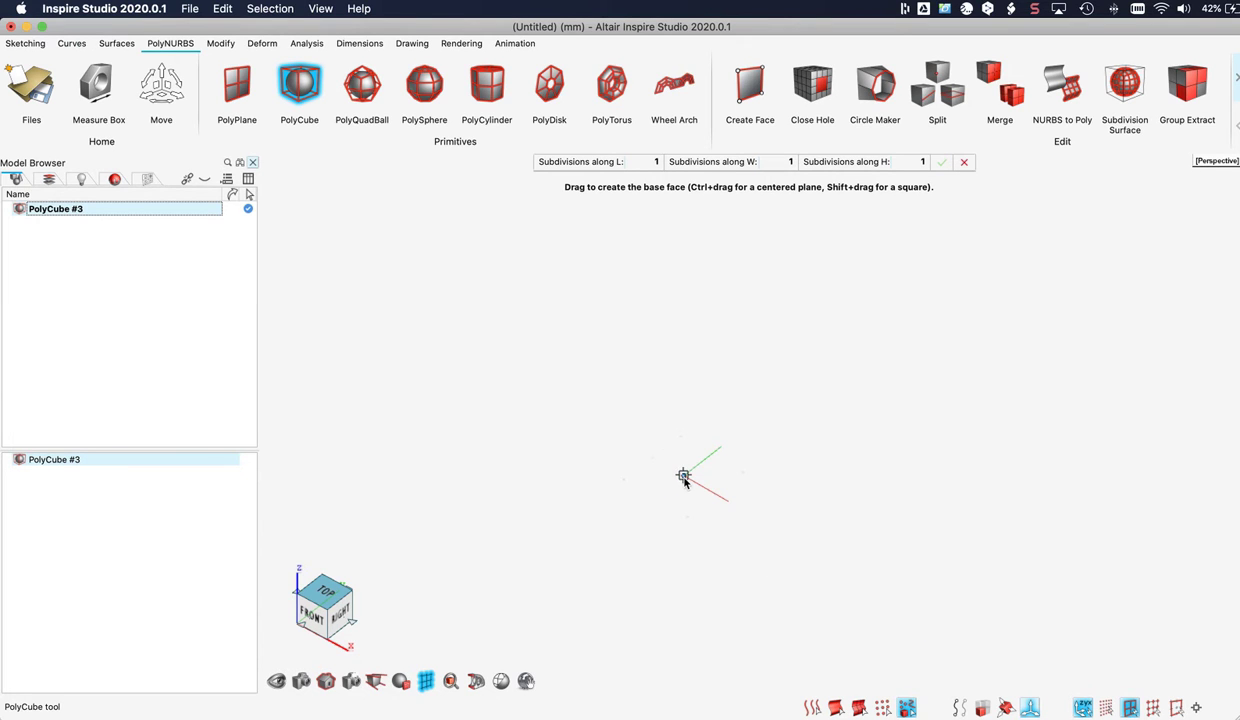
Create a PolyCube centred on the origin, 420 mm long, 420 mm wide and 130 mm high
{"action": "left_click_drag", "start_coordinate": [683, 477], "coordinate": [706, 664]}
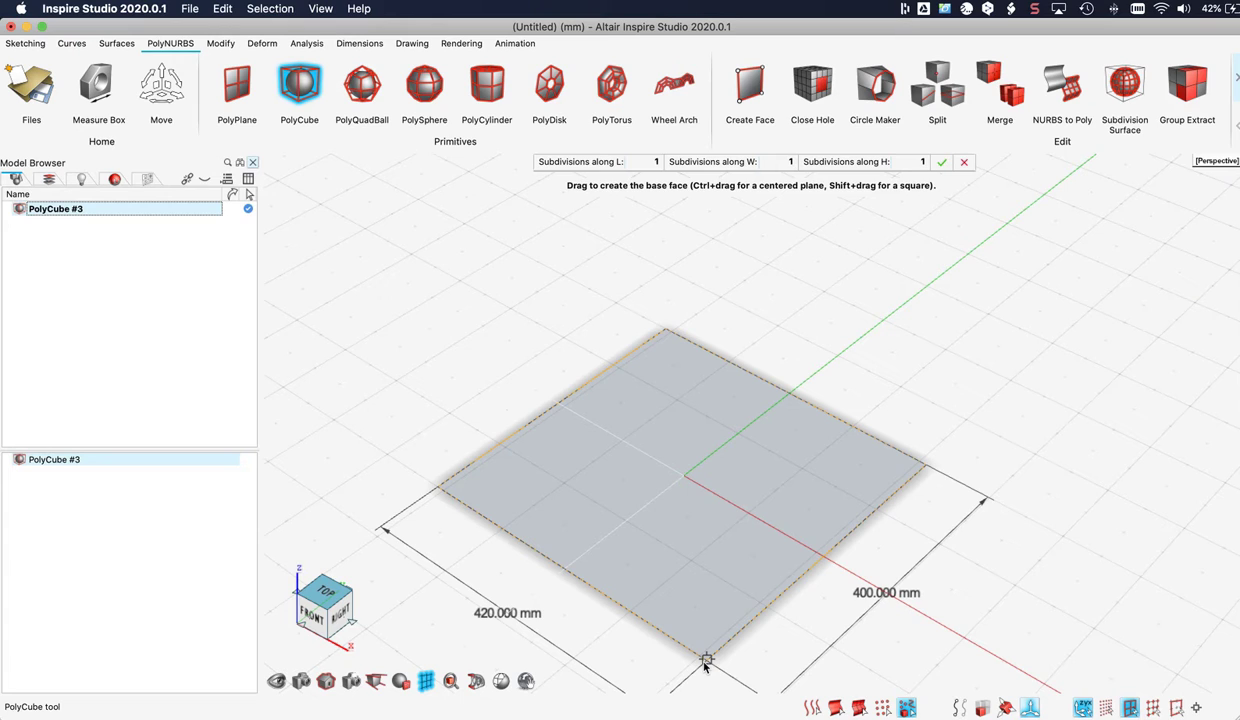
{"action": "left_click_drag", "start_coordinate": [706, 662], "coordinate": [697, 672]}
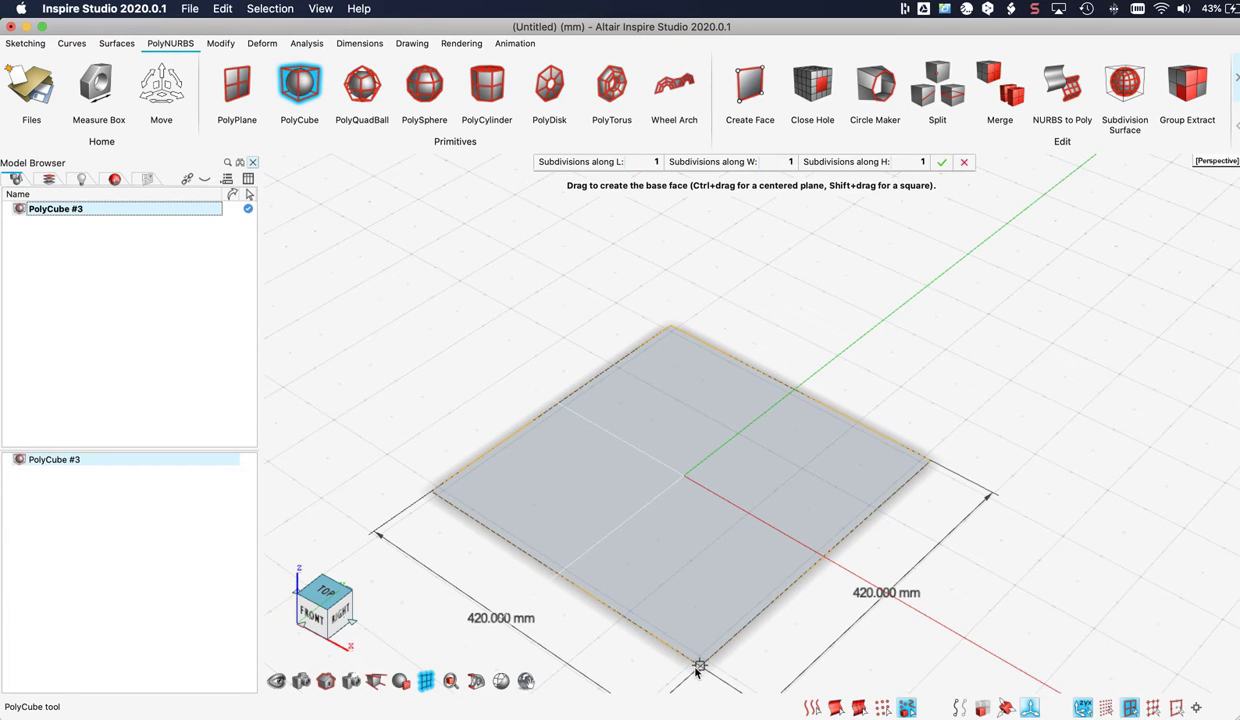
{"action": "left_click_drag", "start_coordinate": [697, 671], "coordinate": [697, 672]}
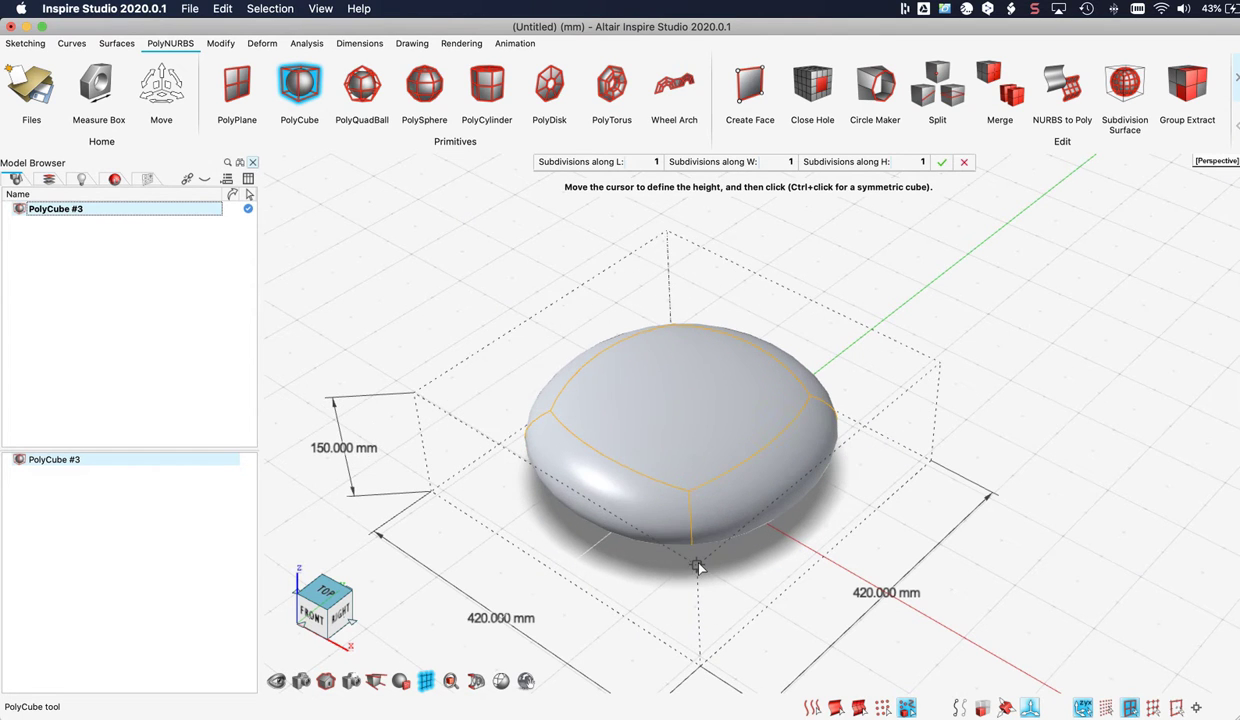
{"action": "left_click", "coordinate": [698, 580]}
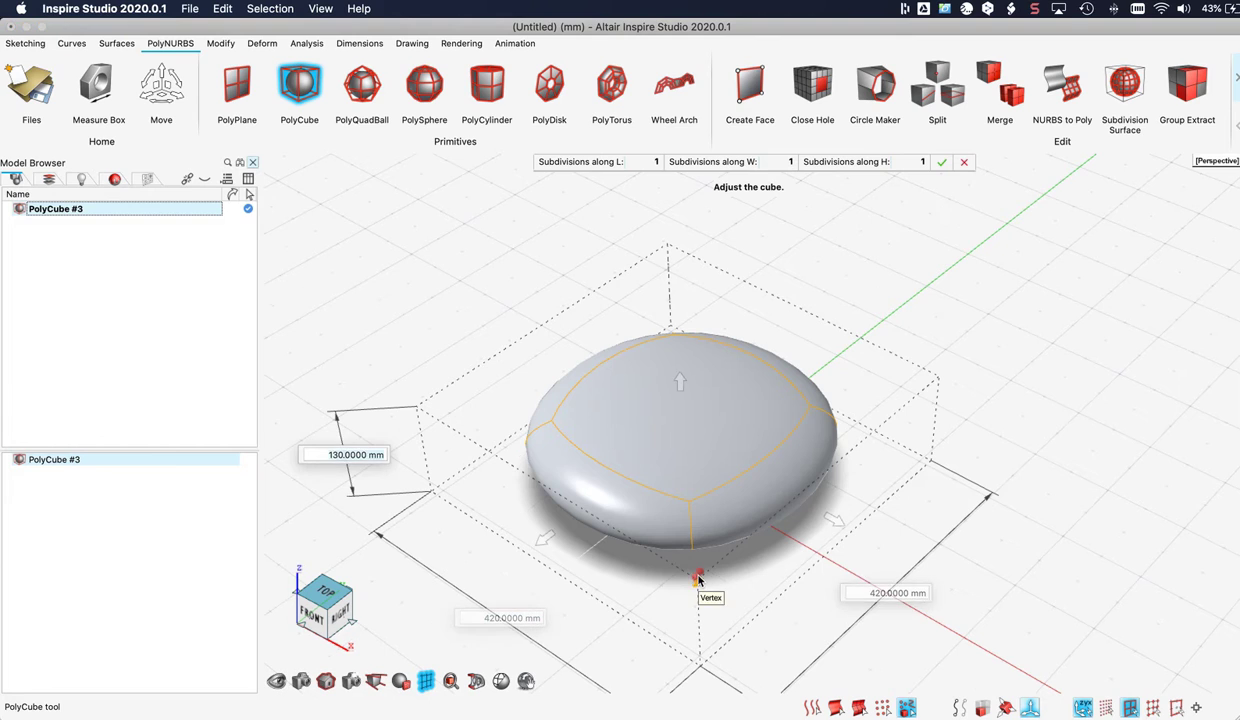
{"action": "right_click_drag", "start_coordinate": [808, 296], "coordinate": [838, 299]}
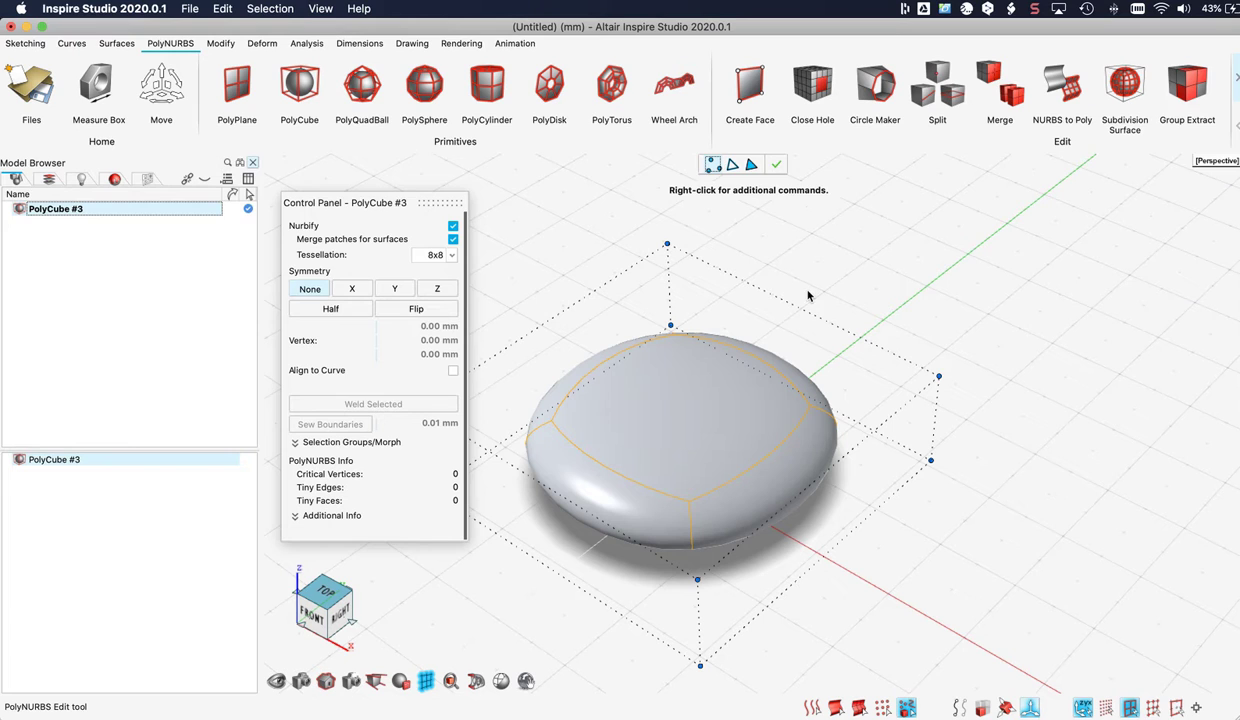
Split the PolyCube crosswise near the front and again toward the back, plus horizontally just above its base
{"action": "left_click", "coordinate": [950, 97]}
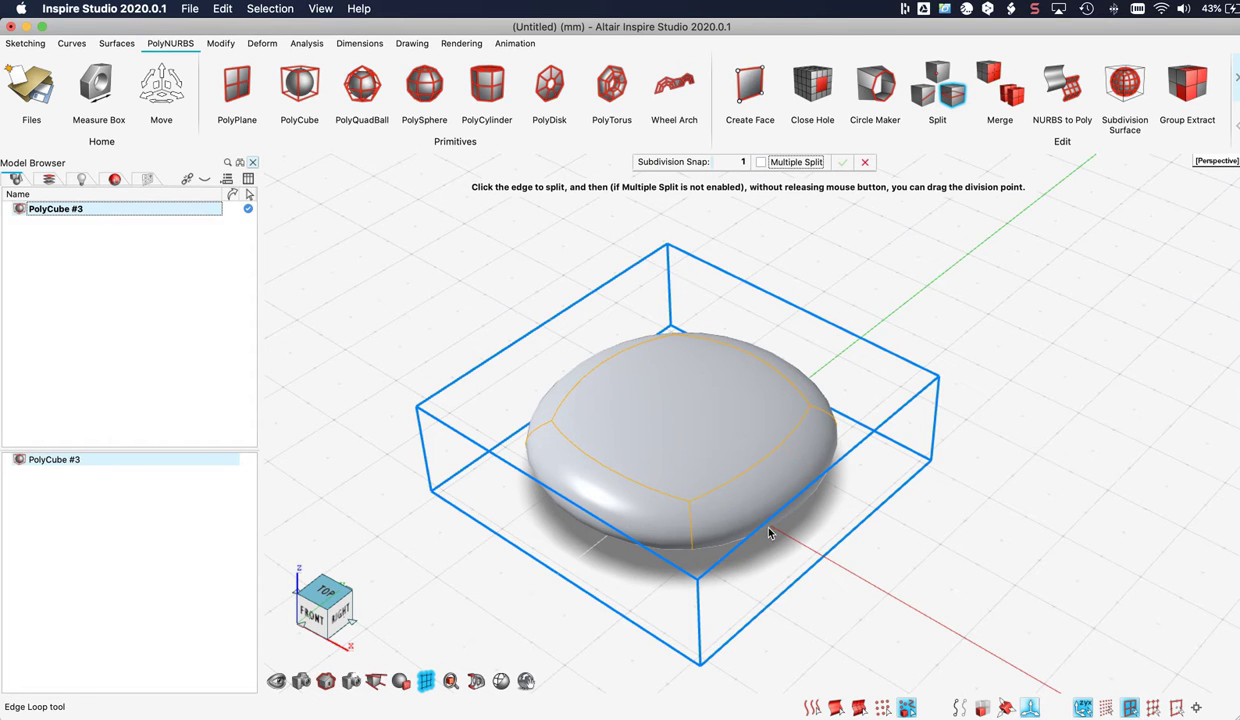
{"action": "left_click_drag", "start_coordinate": [768, 534], "coordinate": [728, 556]}
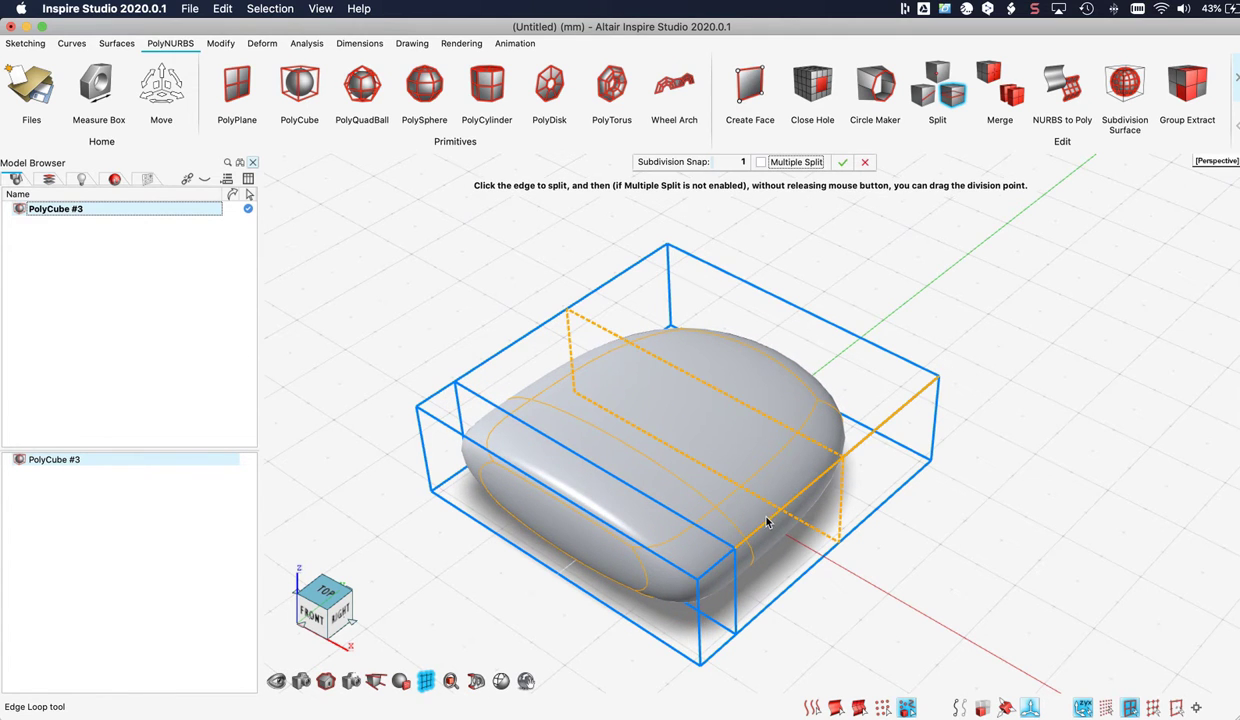
{"action": "left_click_drag", "start_coordinate": [767, 490], "coordinate": [852, 452]}
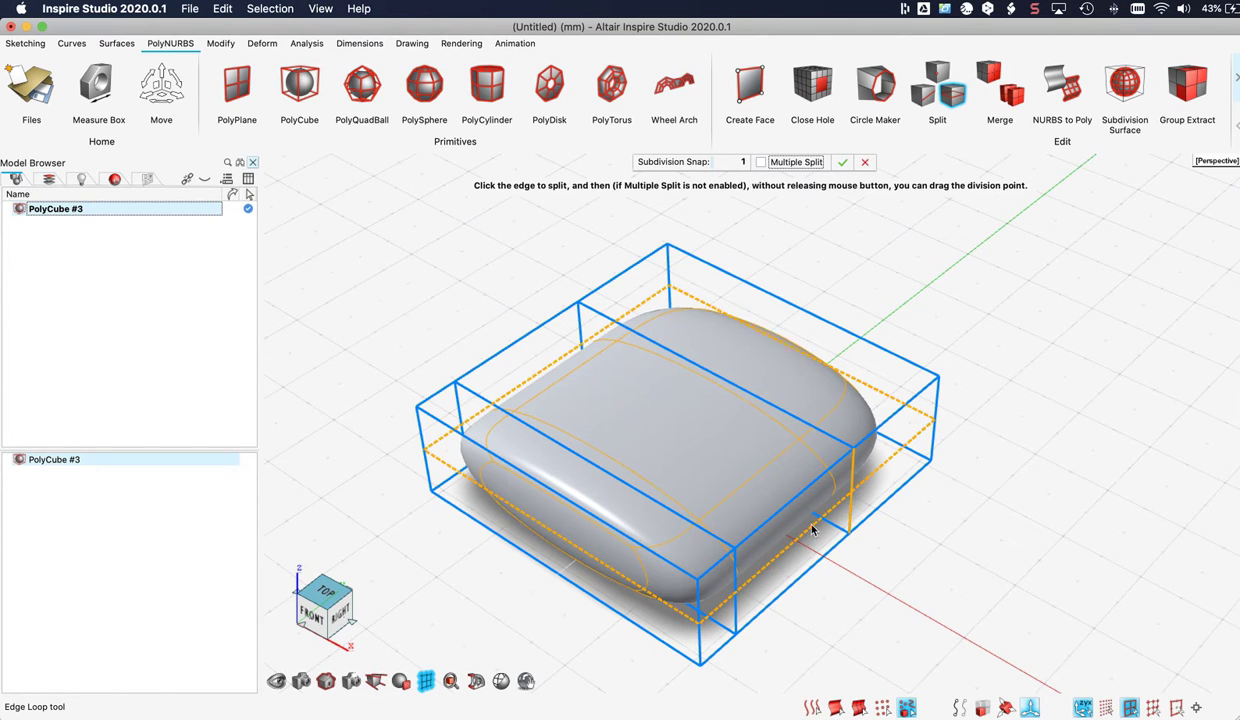
{"action": "left_click_drag", "start_coordinate": [736, 595], "coordinate": [737, 629]}
Split the PolyCube front to back at its centre and once on each side of the centre, then finish splitting
{"action": "left_click", "coordinate": [566, 500]}
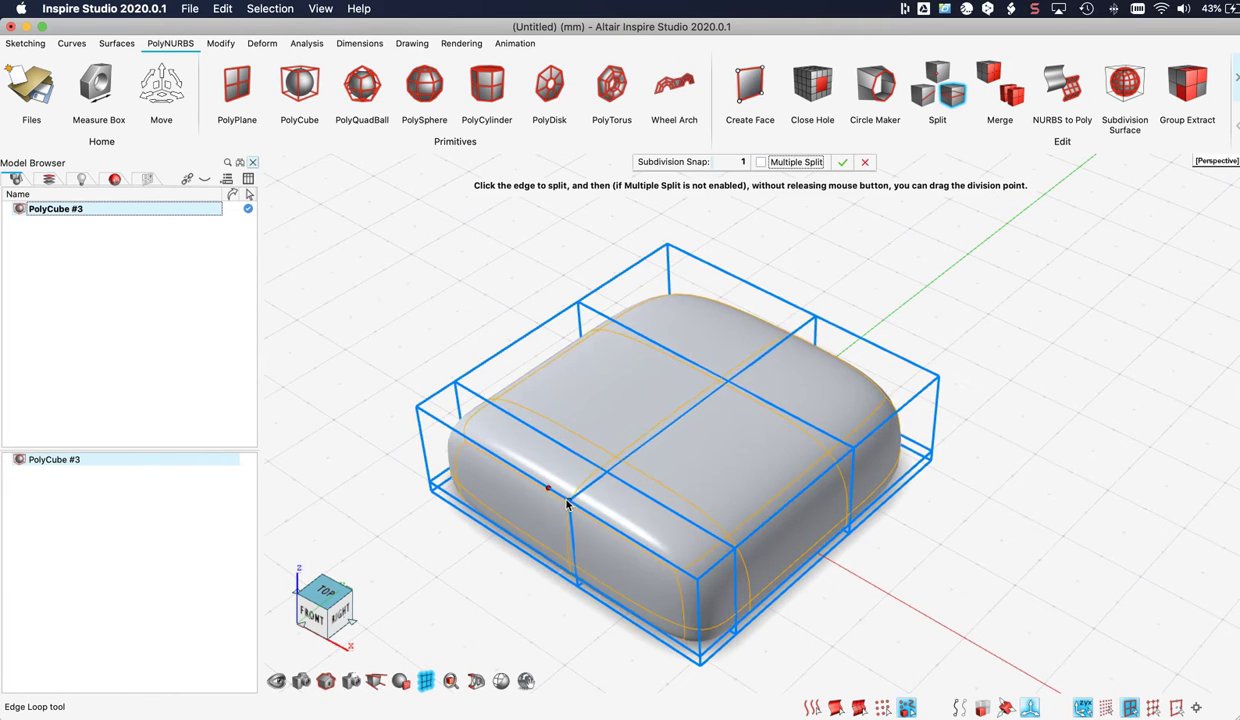
{"action": "left_click_drag", "start_coordinate": [566, 500], "coordinate": [557, 495]}
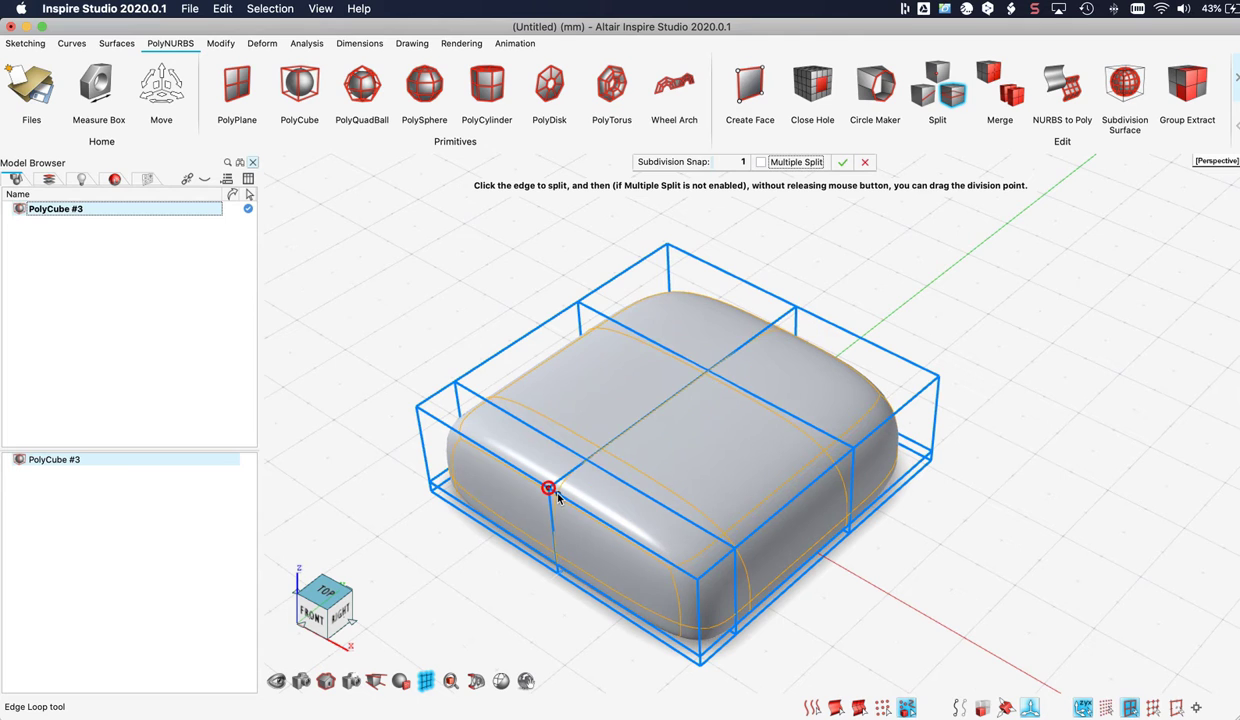
{"action": "left_click", "coordinate": [614, 535]}
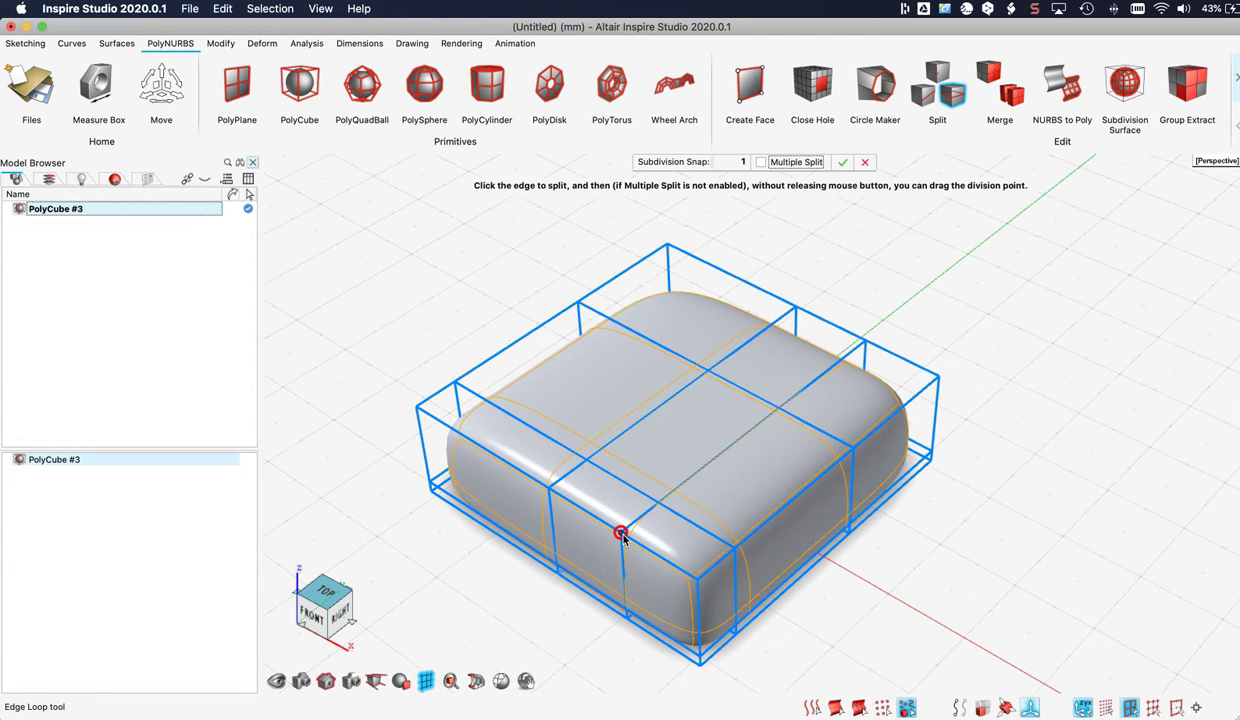
{"action": "left_click", "coordinate": [484, 452]}
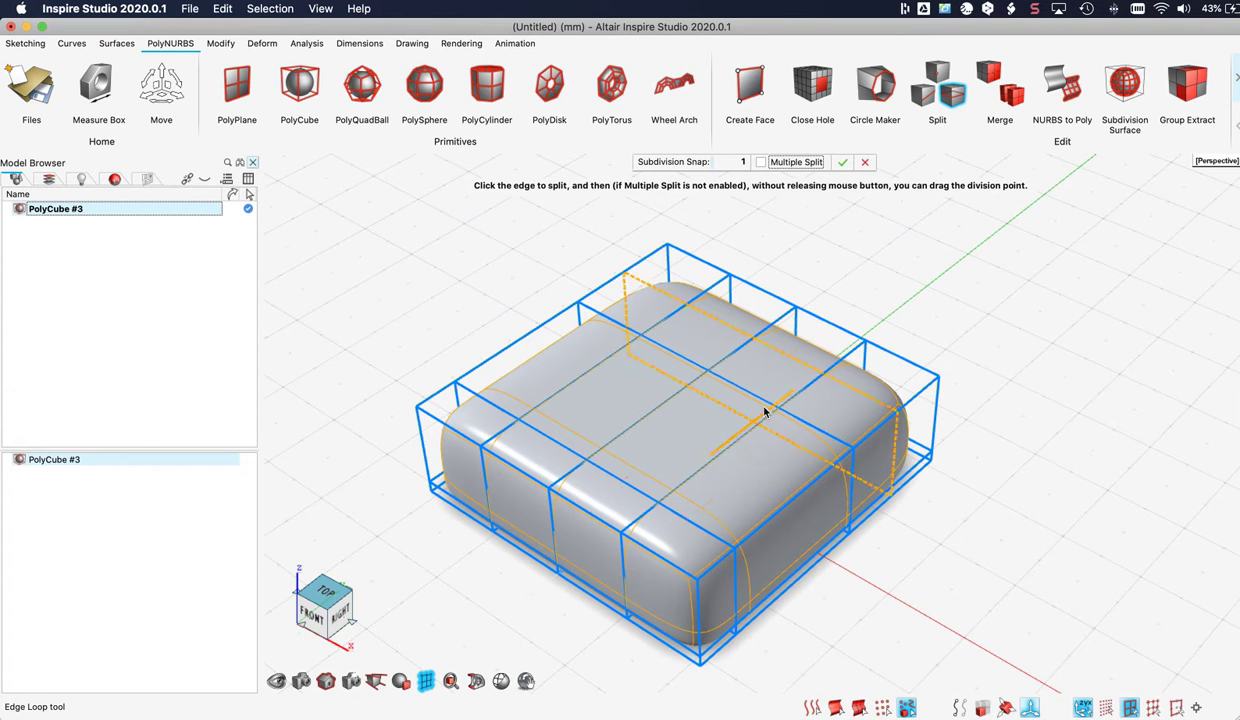
{"action": "middle_click_drag", "start_coordinate": [764, 410], "coordinate": [758, 404]}
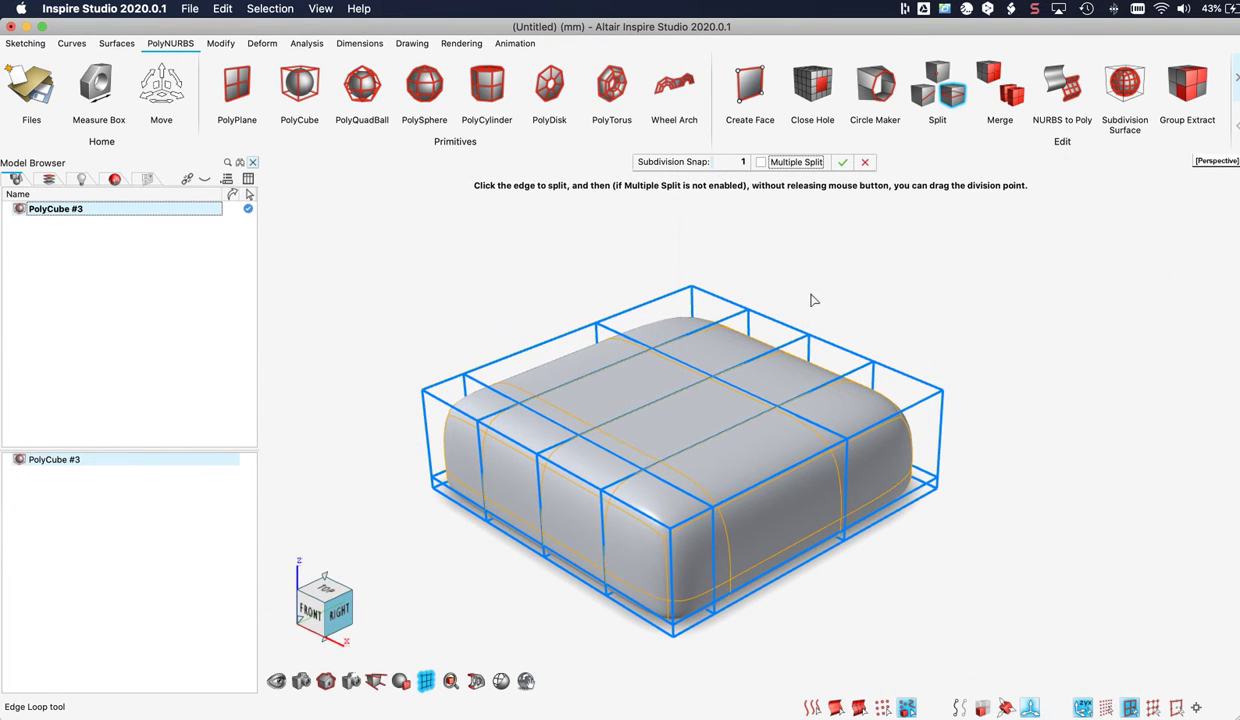
{"action": "left_click", "coordinate": [841, 162]}
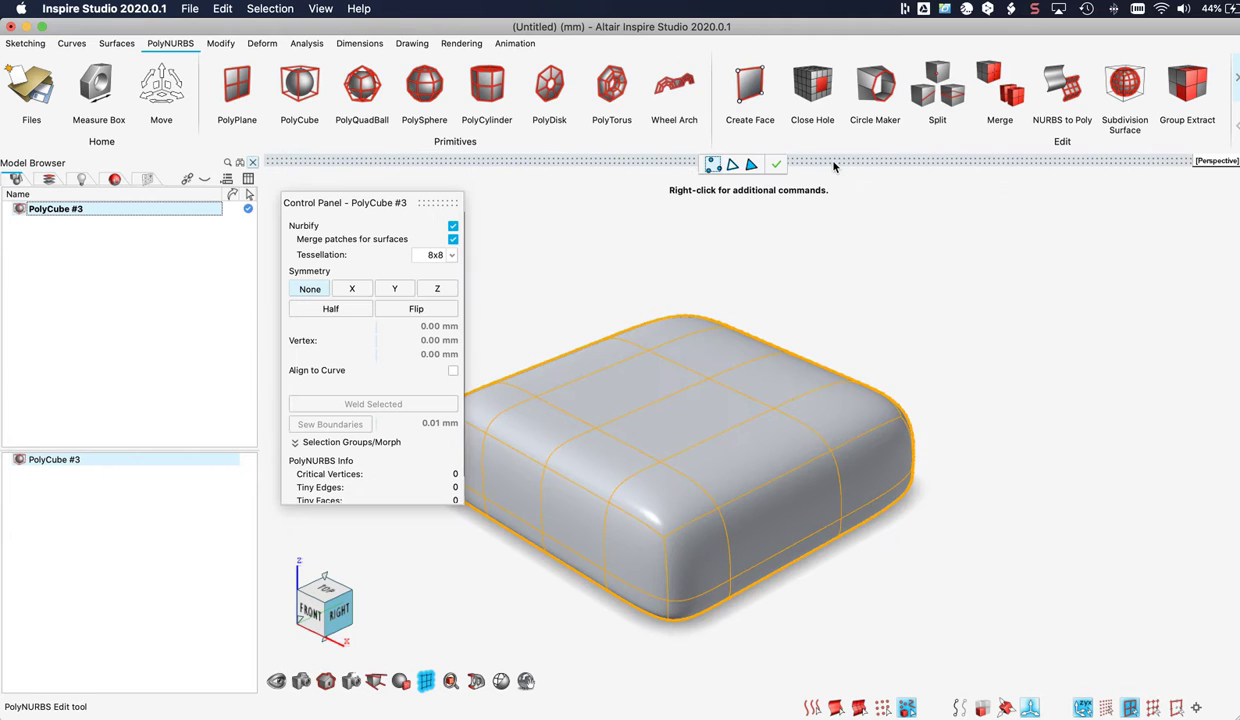
Turn Nurbify off to show the PolyCube's faceted cage, and turn it back on
{"action": "left_click", "coordinate": [452, 228]}
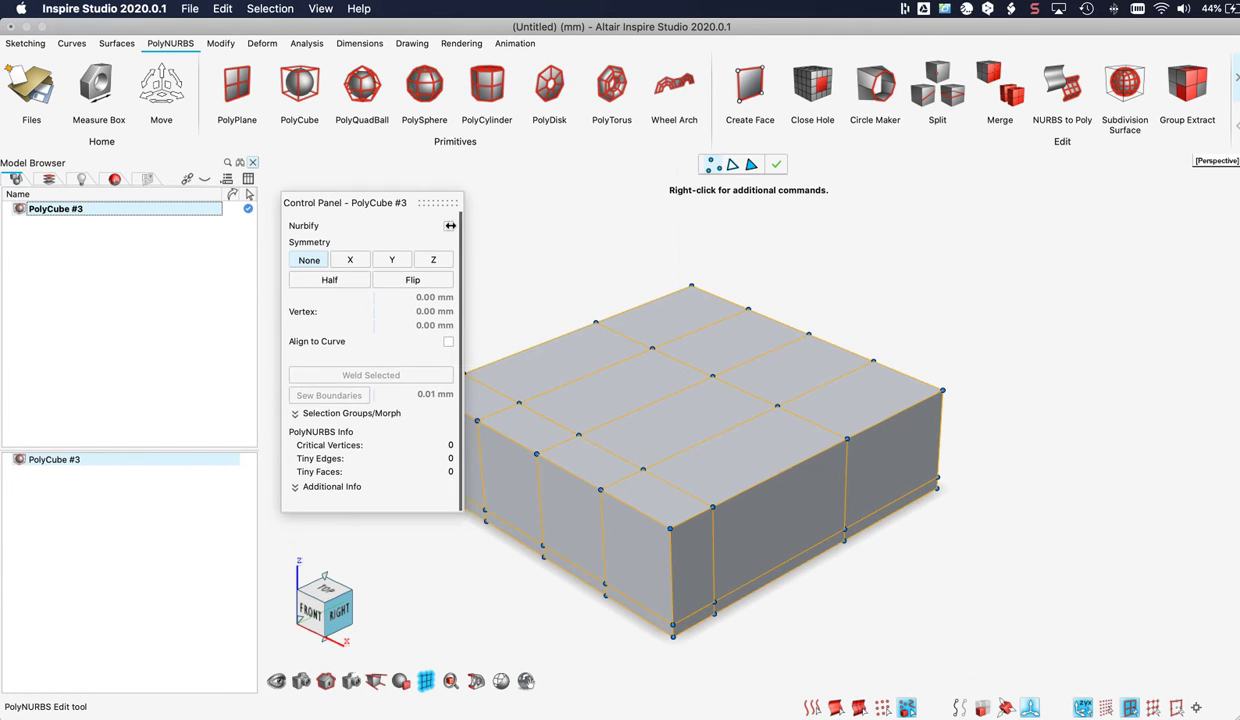
{"action": "left_click", "coordinate": [451, 226]}
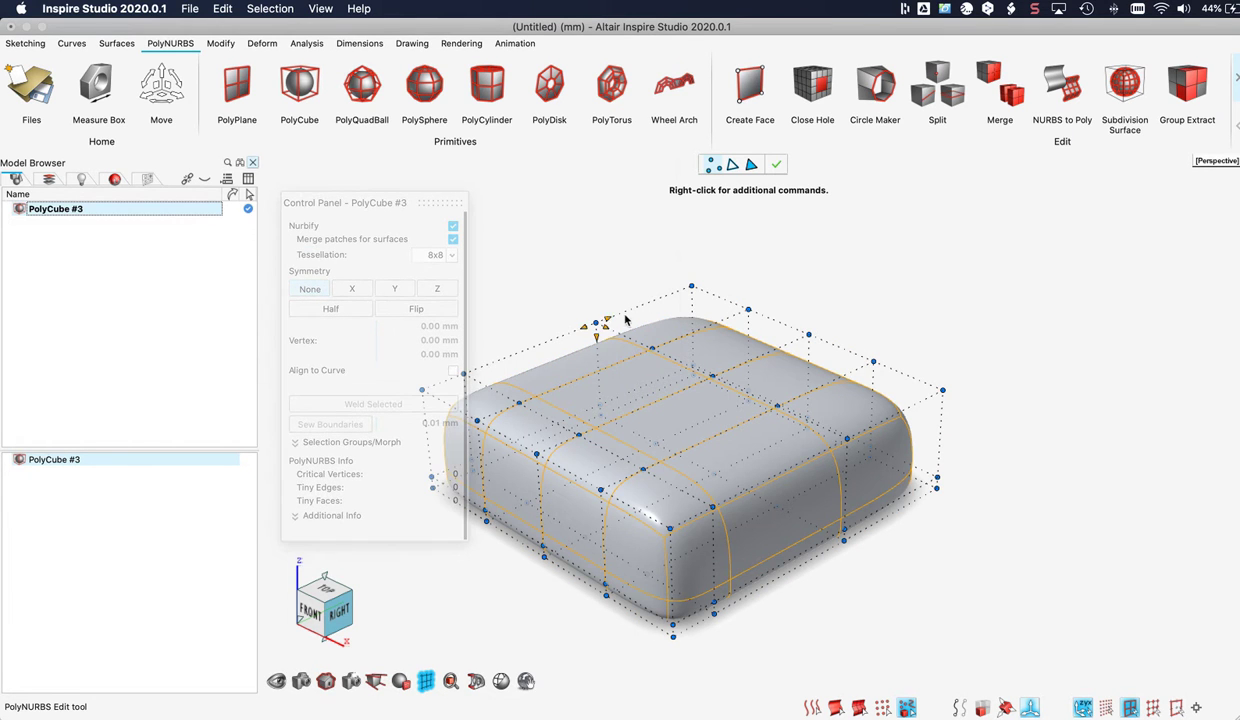
{"action": "right_click_drag", "start_coordinate": [626, 318], "coordinate": [688, 309]}
{"action": "mouse_move", "coordinate": [665, 309]}
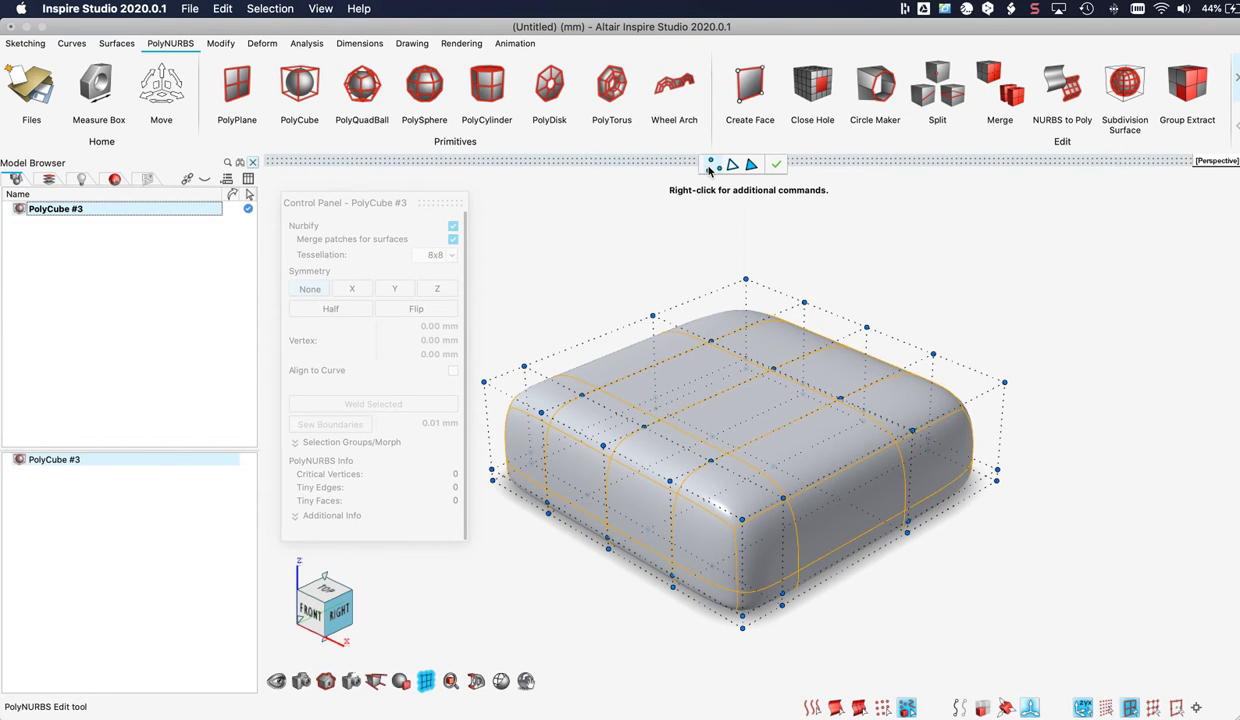
Switch the PolyNURBS selection mode to edges, to faces, and back to vertices
{"action": "left_click", "coordinate": [733, 166]}
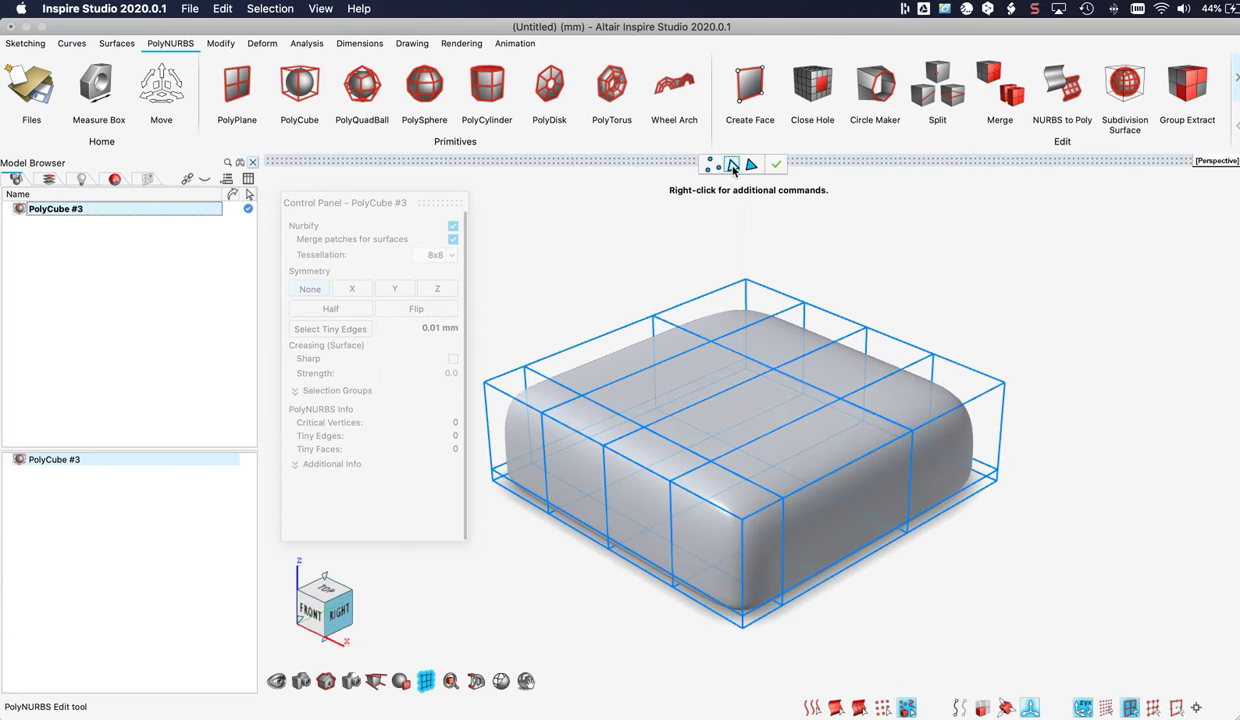
{"action": "left_click", "coordinate": [751, 165]}
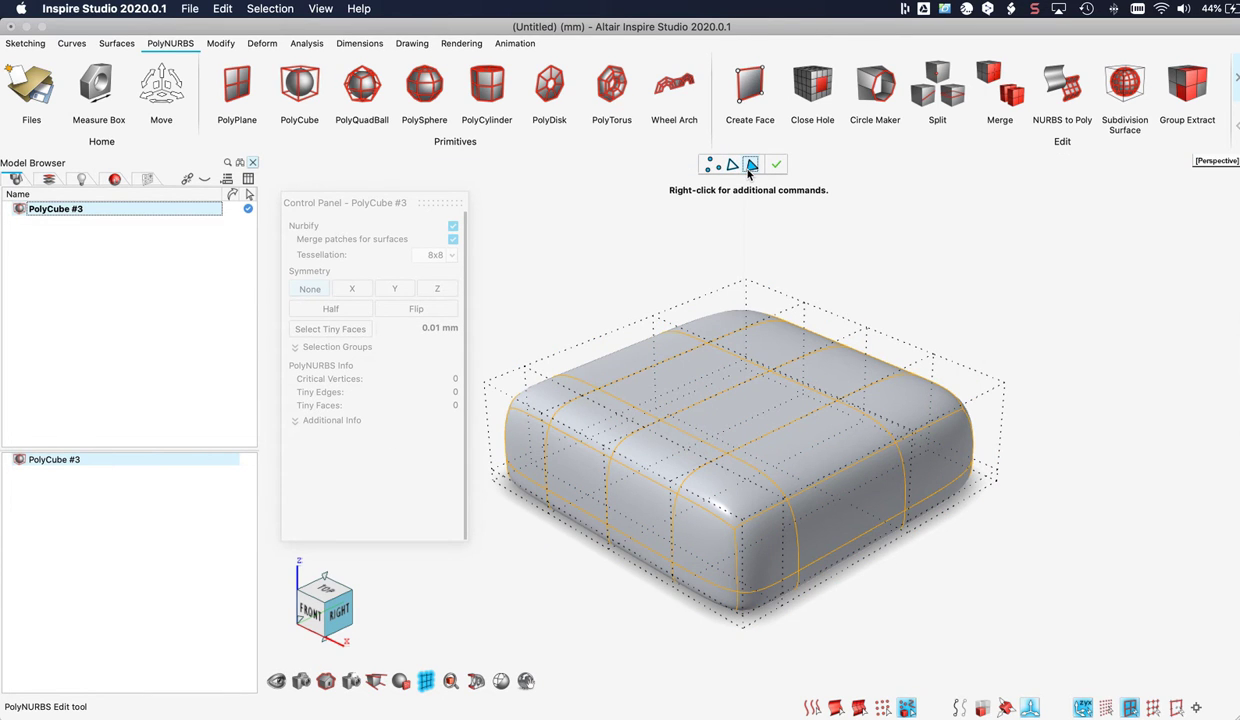
{"action": "left_click", "coordinate": [712, 166]}
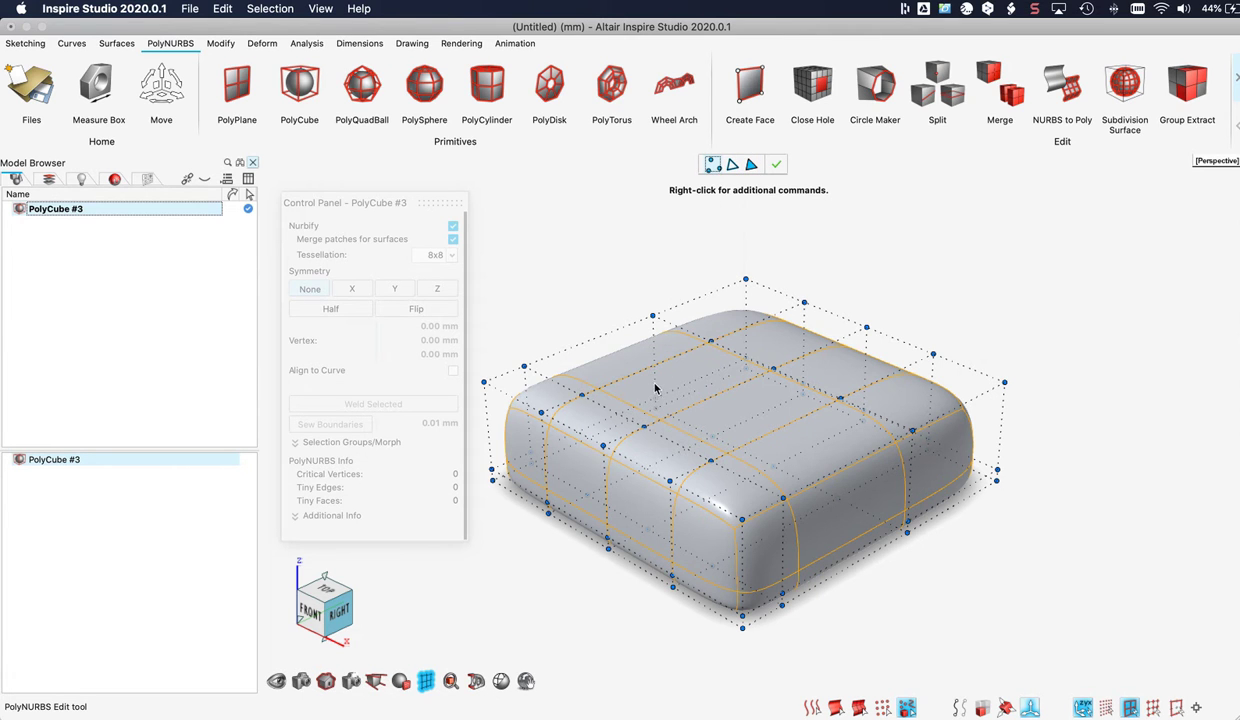
Select the two centre vertices at the front of the top face and raise them into a bump
{"action": "middle_click_drag", "start_coordinate": [643, 411], "coordinate": [770, 465]}
{"action": "left_click_drag", "start_coordinate": [627, 425], "coordinate": [667, 488]}
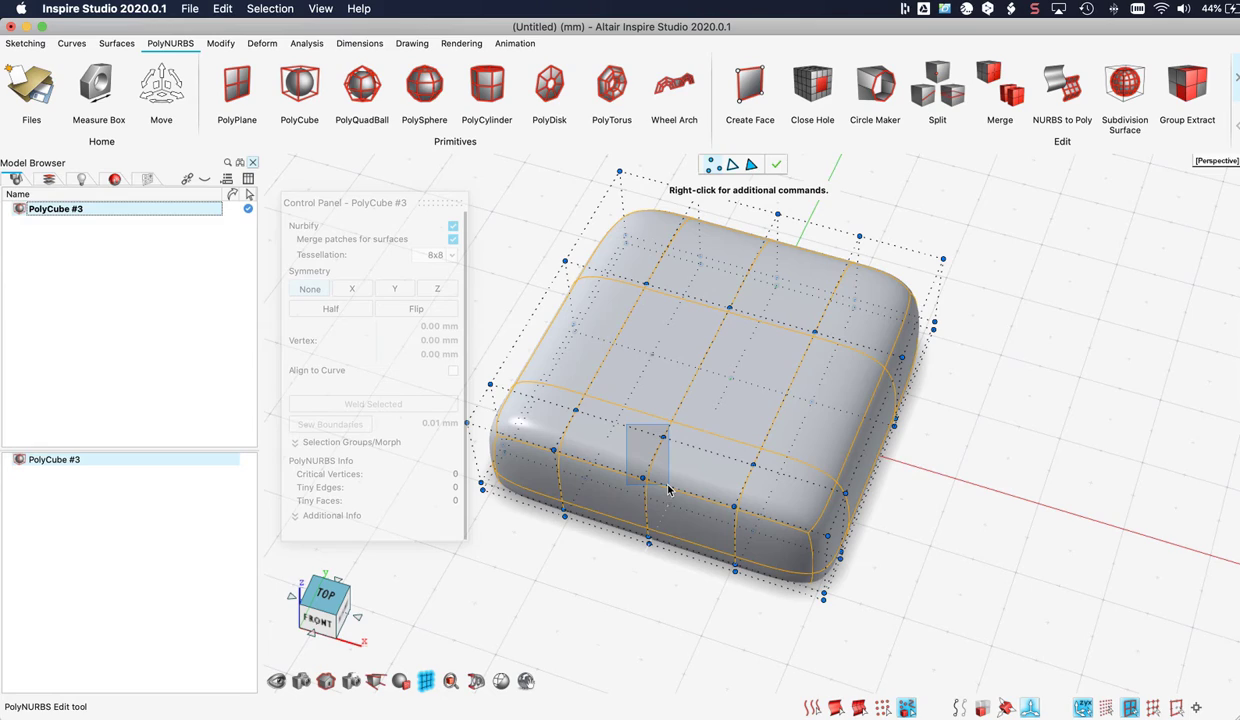
{"action": "left_click_drag", "start_coordinate": [668, 489], "coordinate": [668, 489]}
{"action": "middle_click_drag", "start_coordinate": [664, 468], "coordinate": [688, 488]}
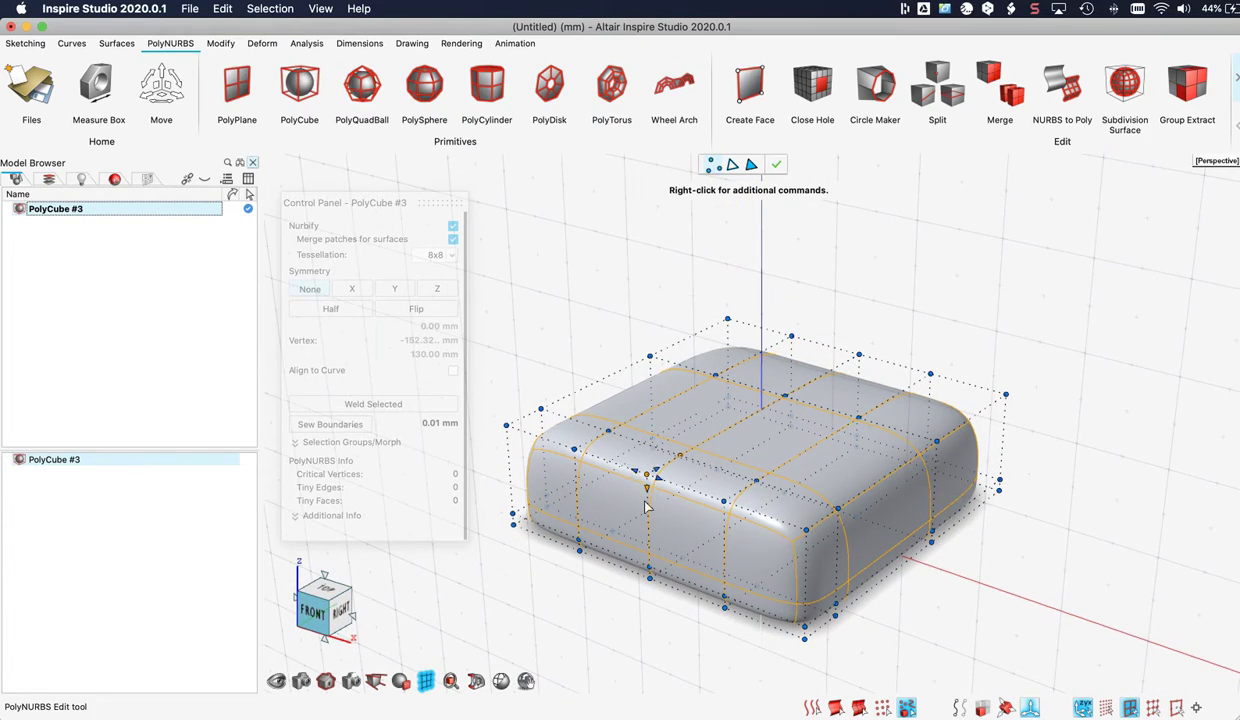
{"action": "left_click_drag", "start_coordinate": [648, 493], "coordinate": [647, 466]}
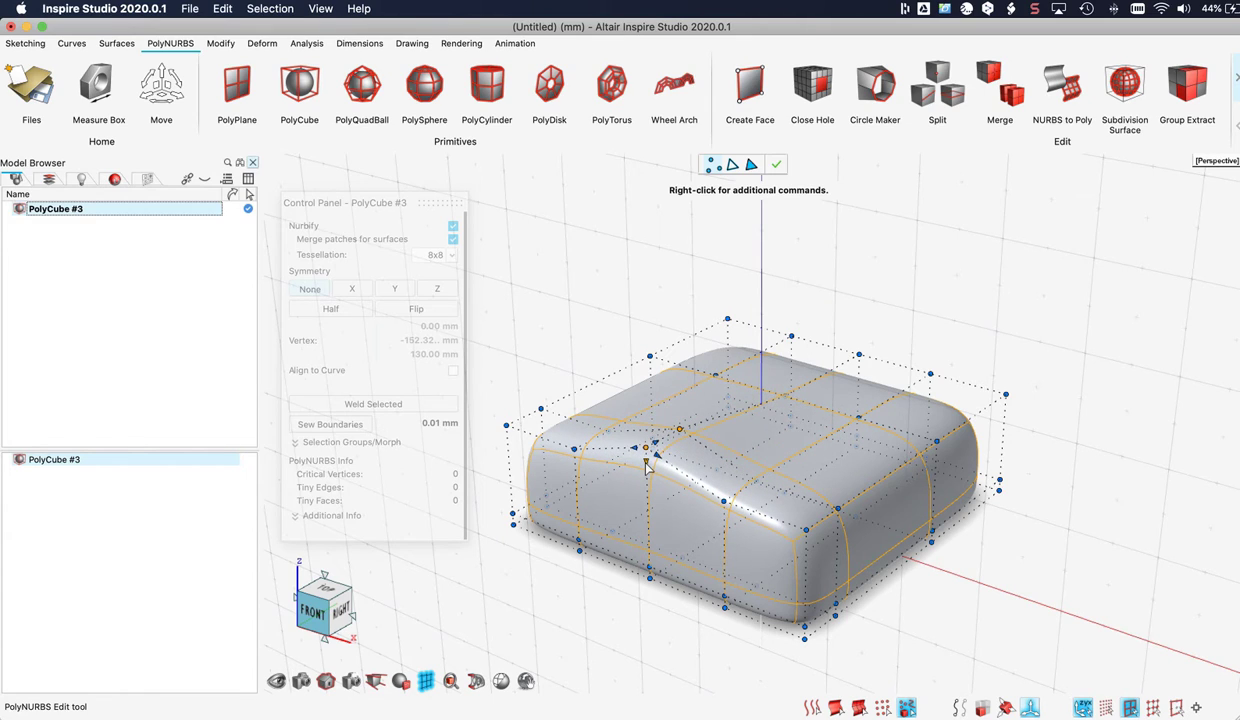
Turn on X symmetry and lower the top front vertices beside the raised centre
{"action": "middle_click_drag", "start_coordinate": [739, 423], "coordinate": [720, 497]}
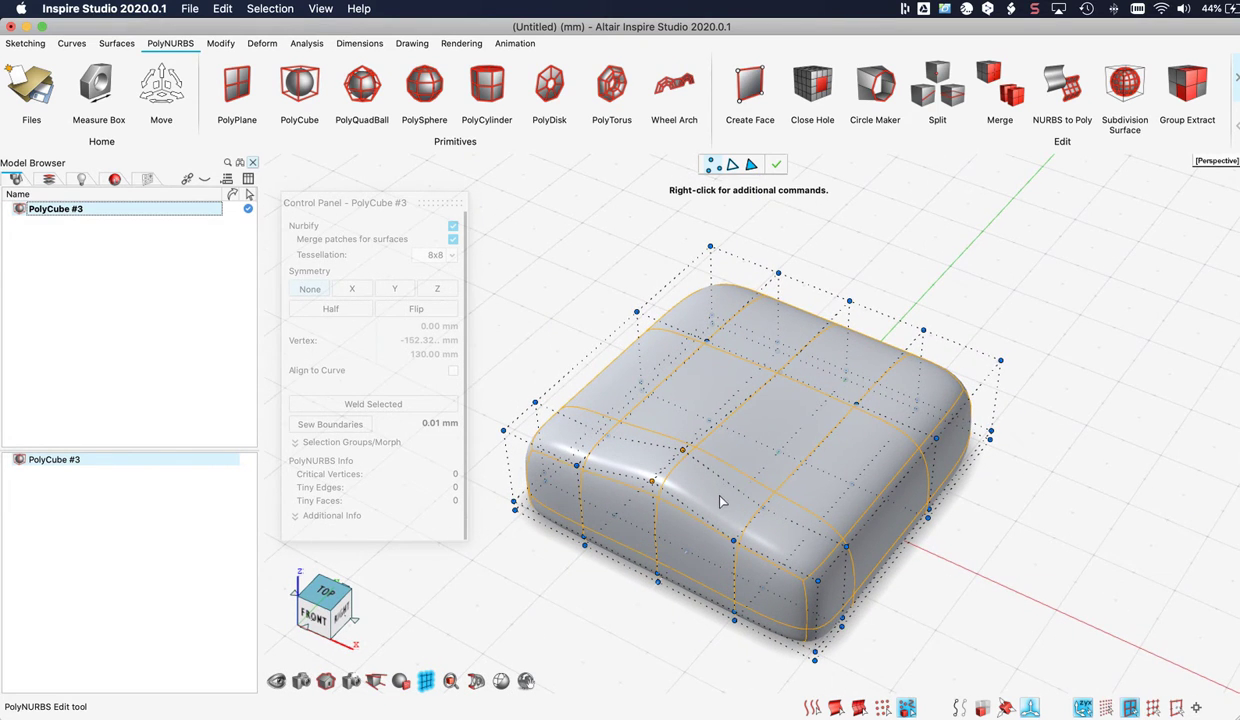
{"action": "left_click_drag", "start_coordinate": [721, 501], "coordinate": [753, 548]}
{"action": "middle_click_drag", "start_coordinate": [753, 548], "coordinate": [748, 512]}
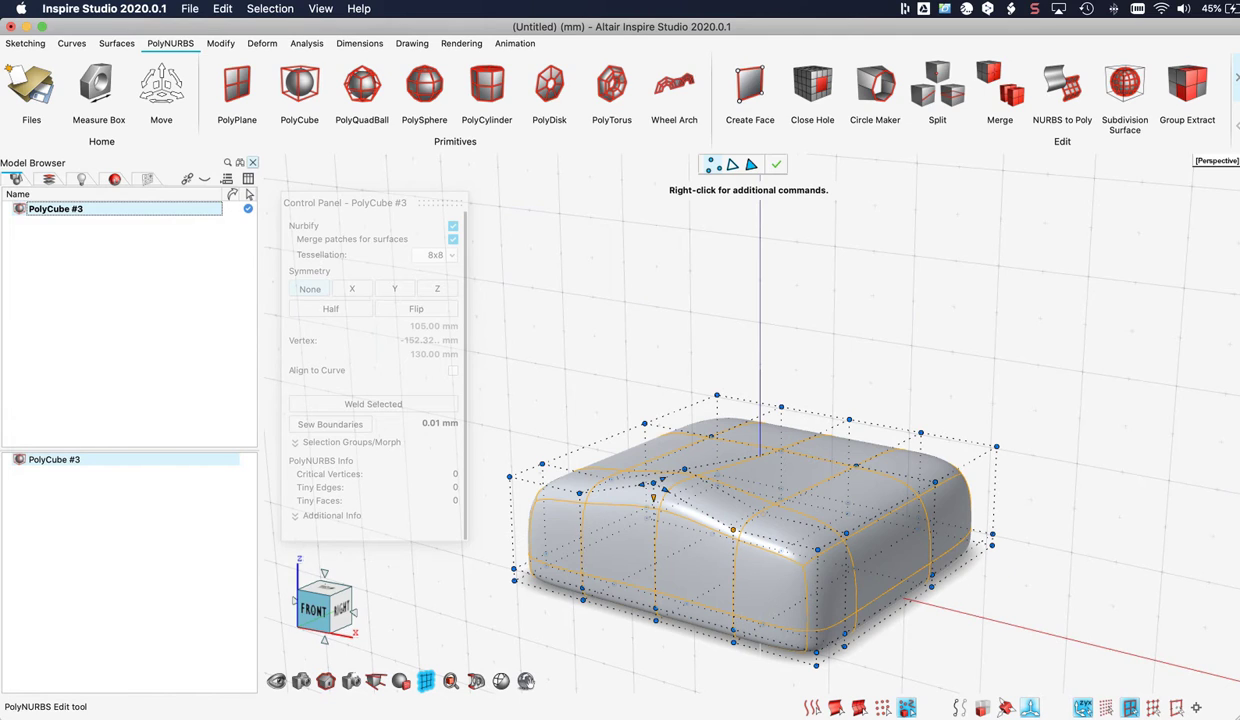
{"action": "middle_click_drag", "start_coordinate": [643, 474], "coordinate": [677, 450]}
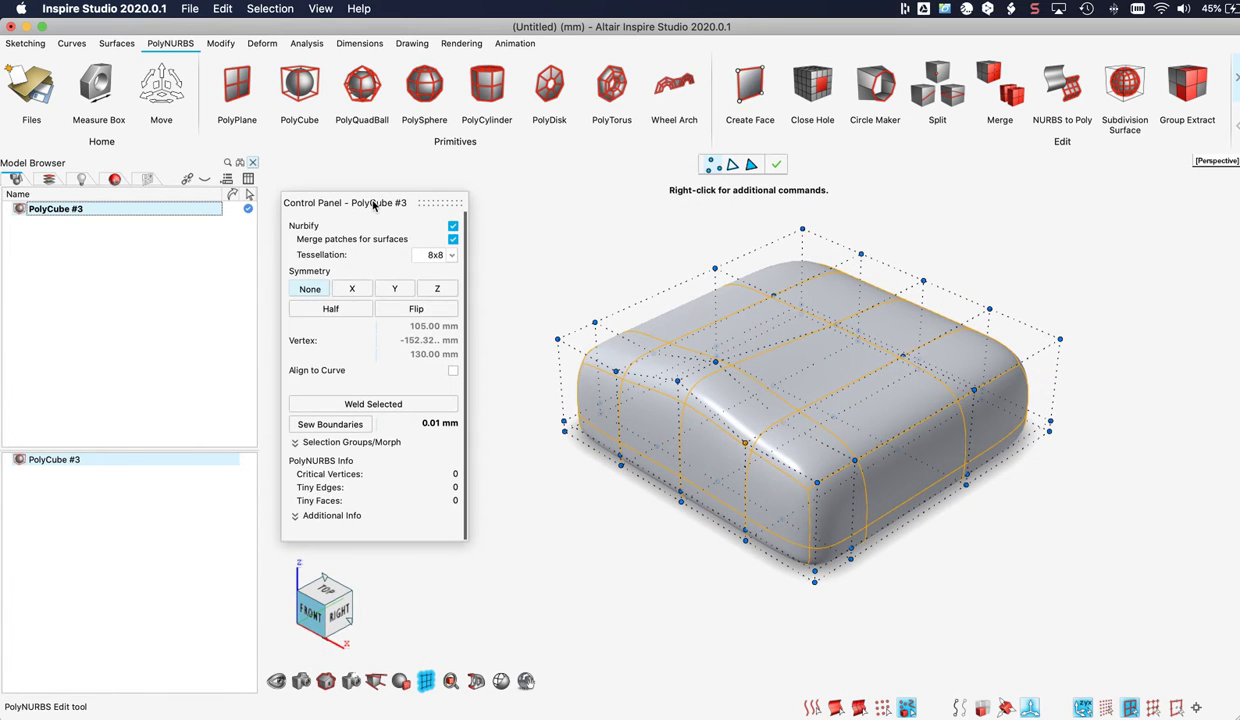
{"action": "left_click", "coordinate": [353, 290]}
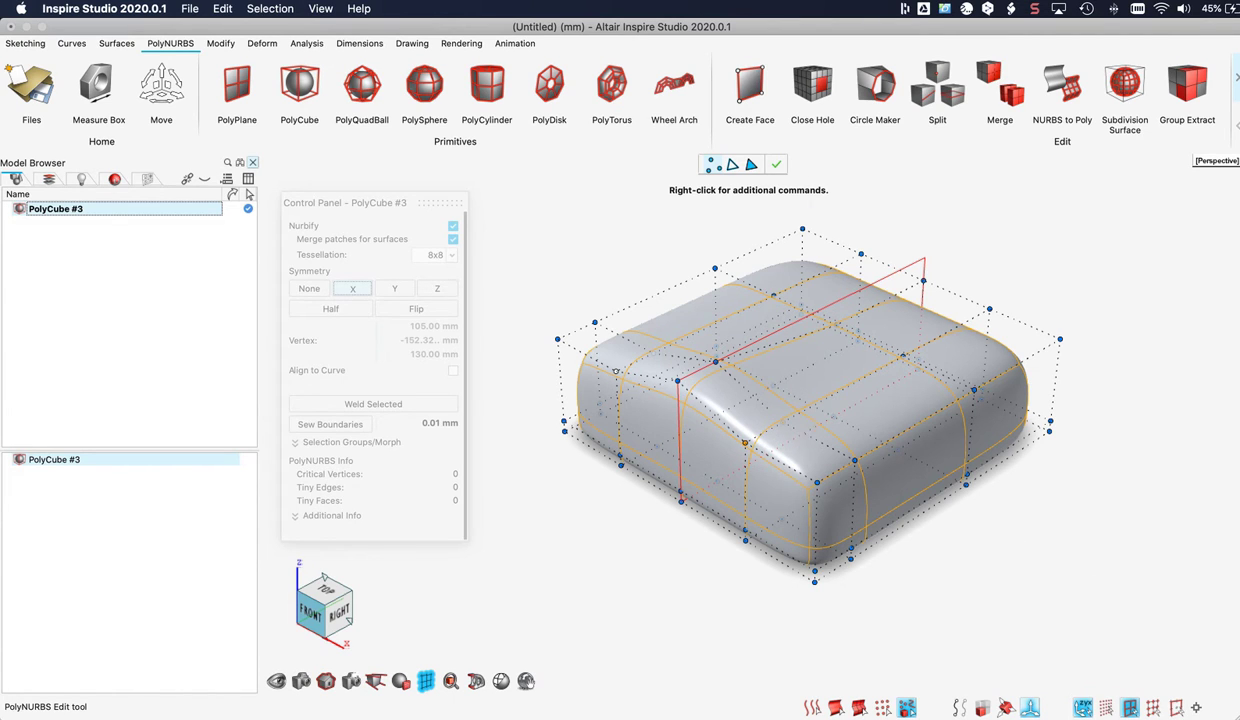
{"action": "middle_click_drag", "start_coordinate": [781, 409], "coordinate": [795, 368]}
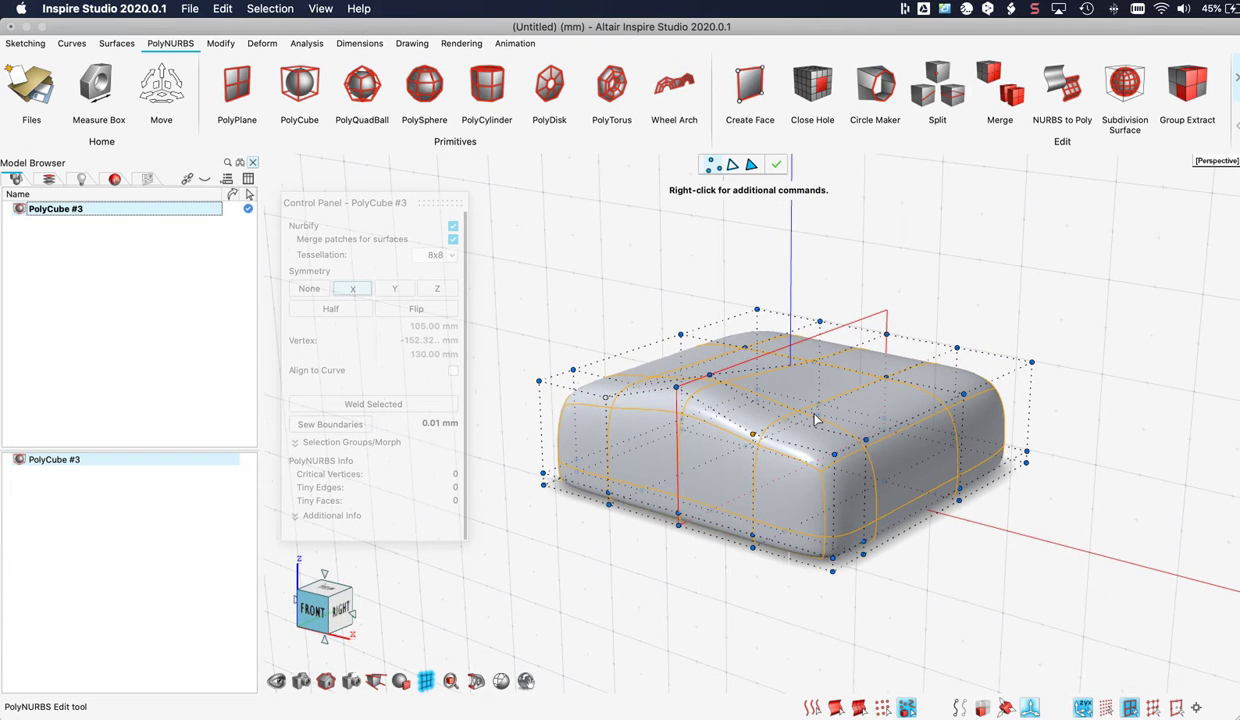
{"action": "left_click", "coordinate": [758, 442]}
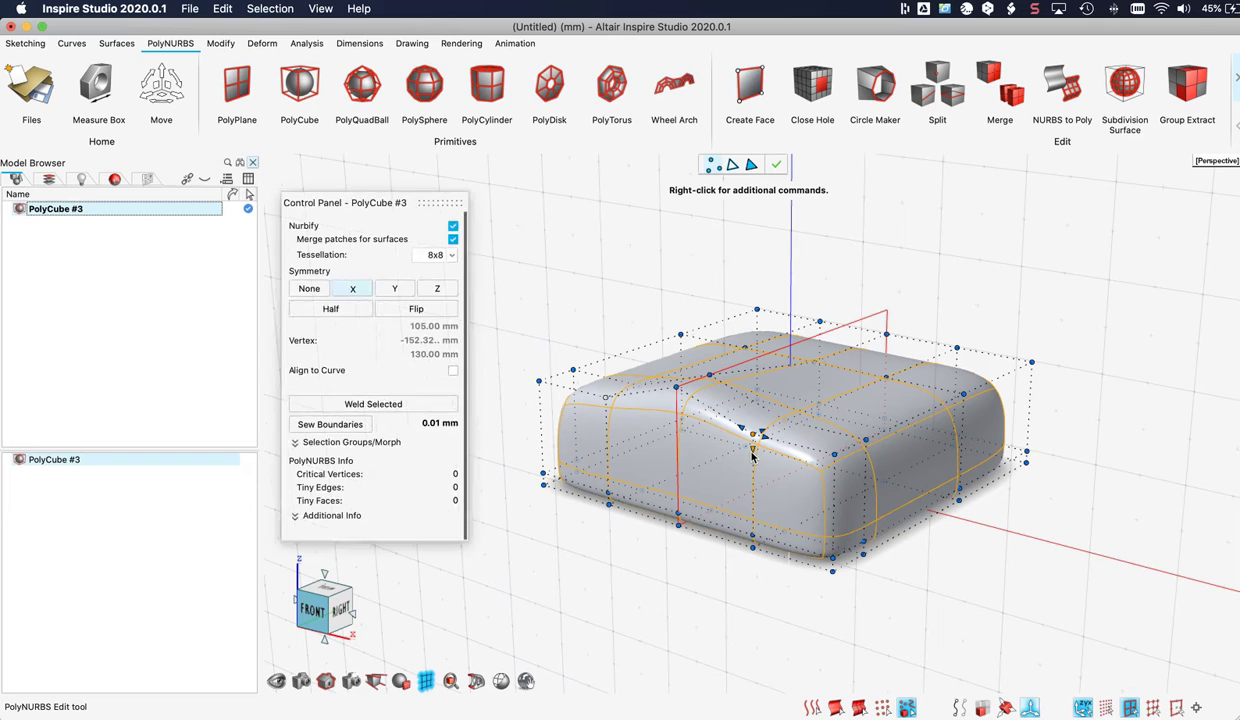
{"action": "left_click_drag", "start_coordinate": [753, 452], "coordinate": [752, 484]}
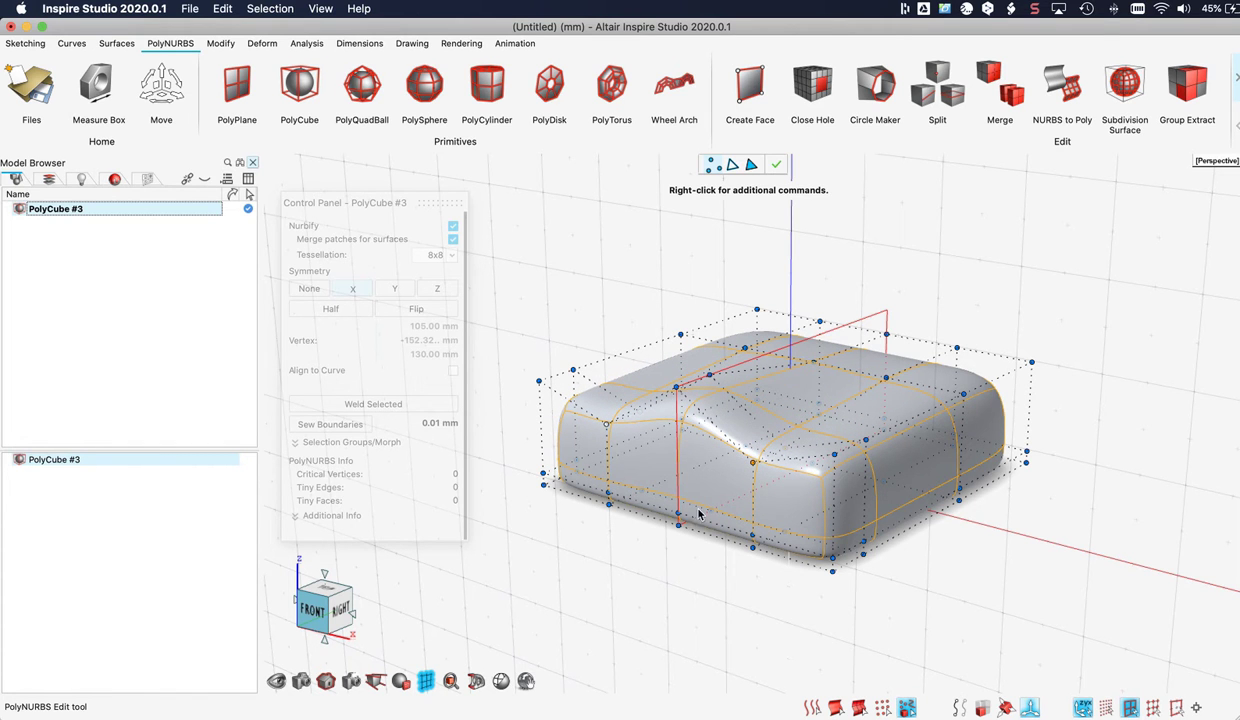
Select the central bottom vertices along the front, move them 10 mm outward along Y, and rotate them -10° about X
{"action": "mouse_move", "coordinate": [628, 527]}
{"action": "middle_mouse_down"}
{"action": "mouse_move", "coordinate": [715, 543]}
{"action": "mouse_move", "coordinate": [750, 572]}
{"action": "mouse_move", "coordinate": [627, 523]}
{"action": "middle_mouse_up"}
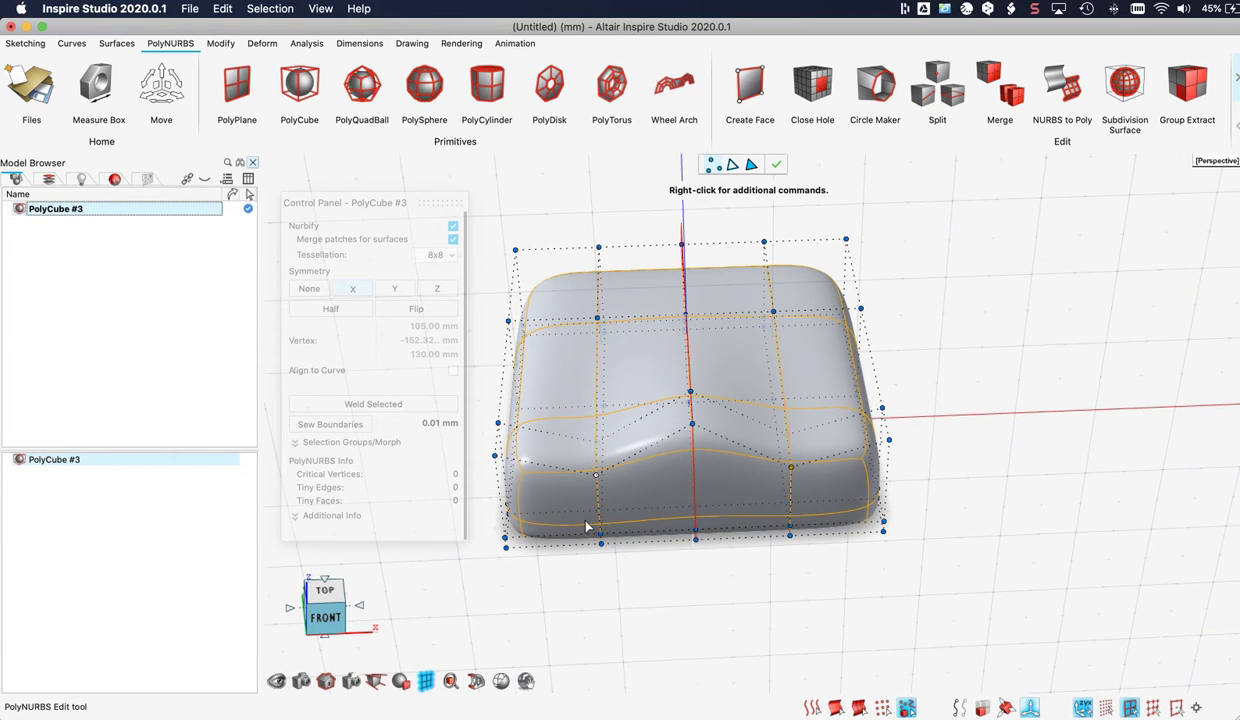
{"action": "left_click_drag", "start_coordinate": [567, 505], "coordinate": [795, 556]}
{"action": "mouse_move", "coordinate": [775, 543]}
{"action": "middle_mouse_down"}
{"action": "mouse_move", "coordinate": [740, 542]}
{"action": "mouse_move", "coordinate": [753, 548]}
{"action": "middle_mouse_up"}
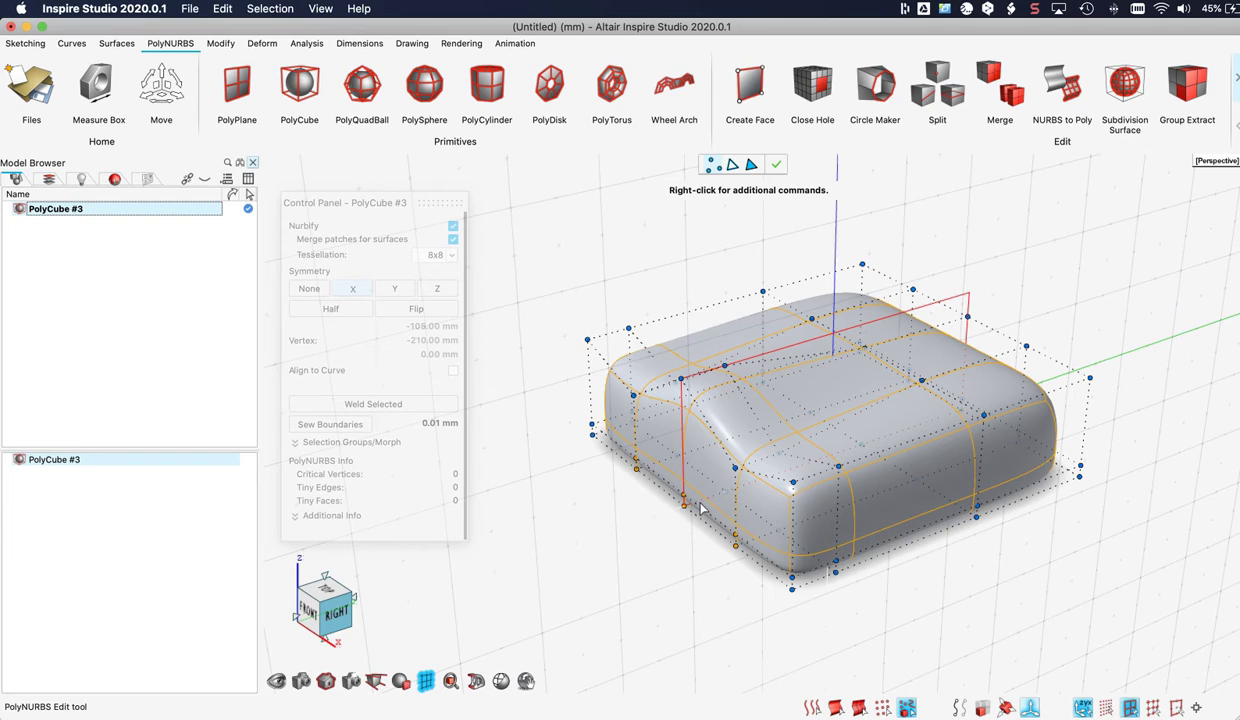
{"action": "mouse_move", "coordinate": [694, 506]}
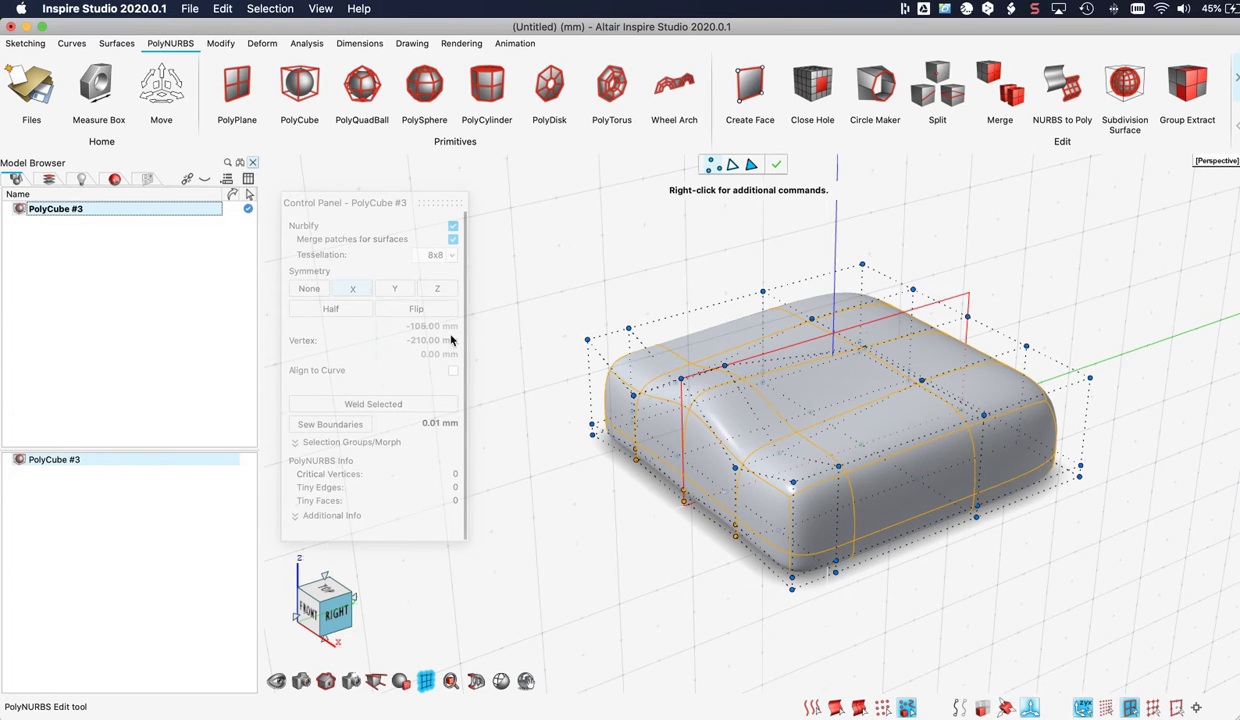
{"action": "left_click", "coordinate": [170, 88]}
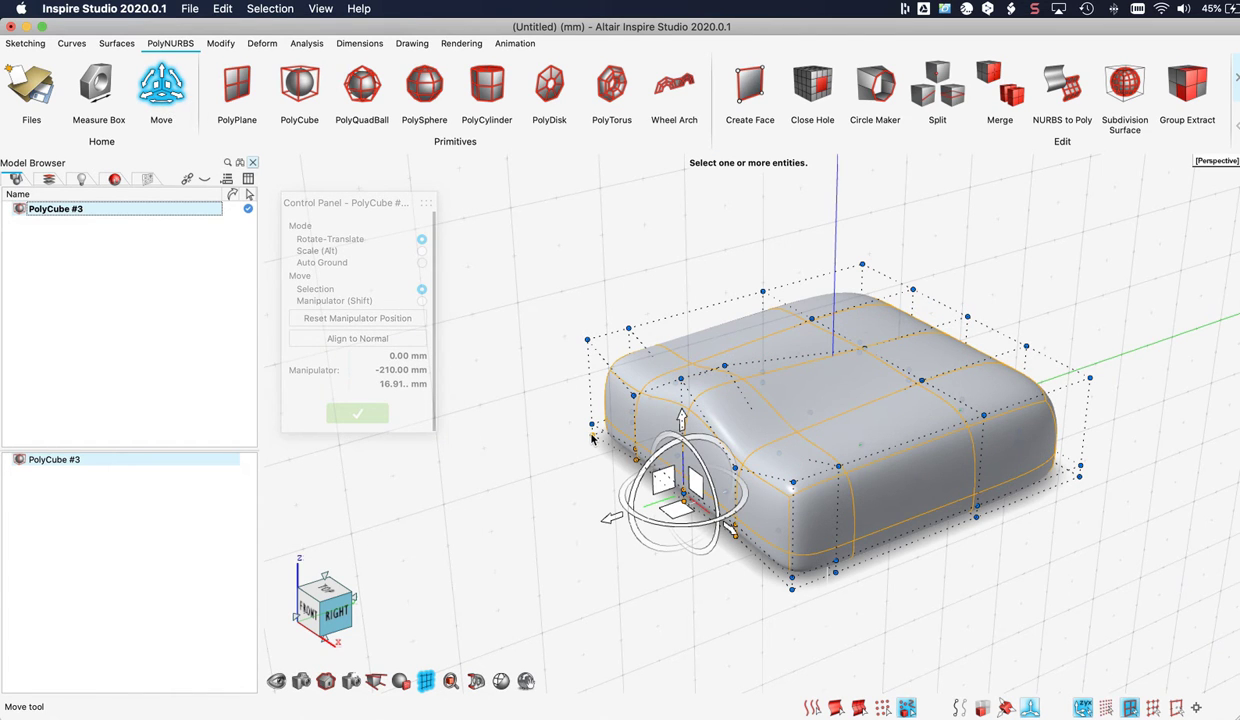
{"action": "middle_click_drag", "start_coordinate": [585, 476], "coordinate": [597, 420]}
{"action": "middle_click_drag", "start_coordinate": [830, 420], "coordinate": [830, 435]}
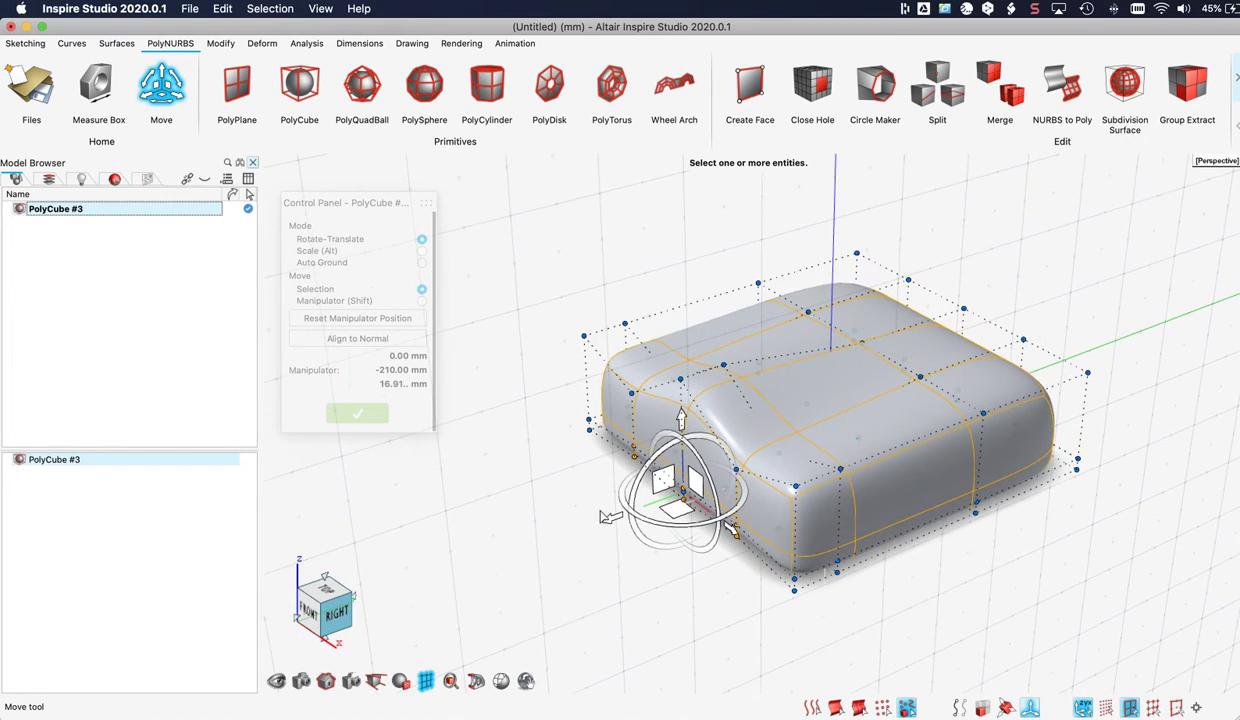
{"action": "mouse_move", "coordinate": [607, 524]}
{"action": "left_mouse_down"}
{"action": "mouse_move", "coordinate": [548, 546]}
{"action": "mouse_move", "coordinate": [623, 517]}
{"action": "mouse_move", "coordinate": [580, 522]}
{"action": "mouse_move", "coordinate": [602, 522]}
{"action": "left_mouse_up"}
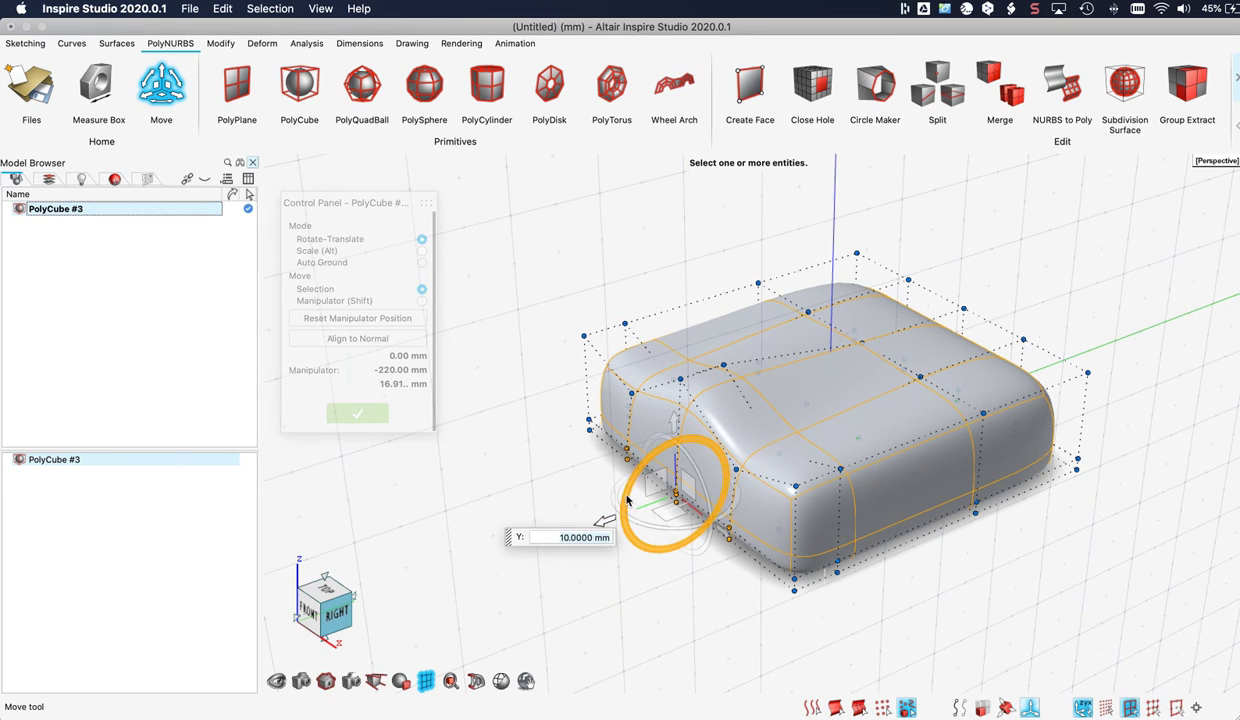
{"action": "mouse_move", "coordinate": [614, 474]}
{"action": "left_mouse_down"}
{"action": "mouse_move", "coordinate": [622, 512]}
{"action": "mouse_move", "coordinate": [630, 470]}
{"action": "left_mouse_up"}
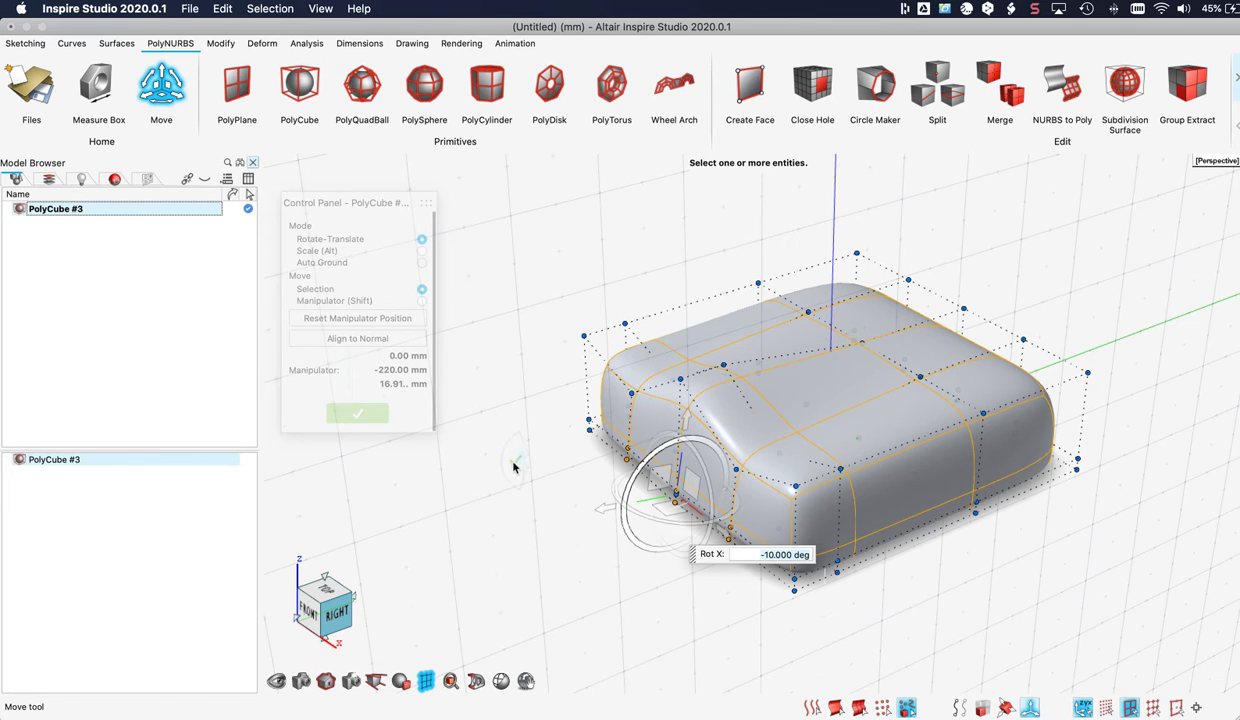
{"action": "right_click_drag", "start_coordinate": [489, 467], "coordinate": [446, 458]}
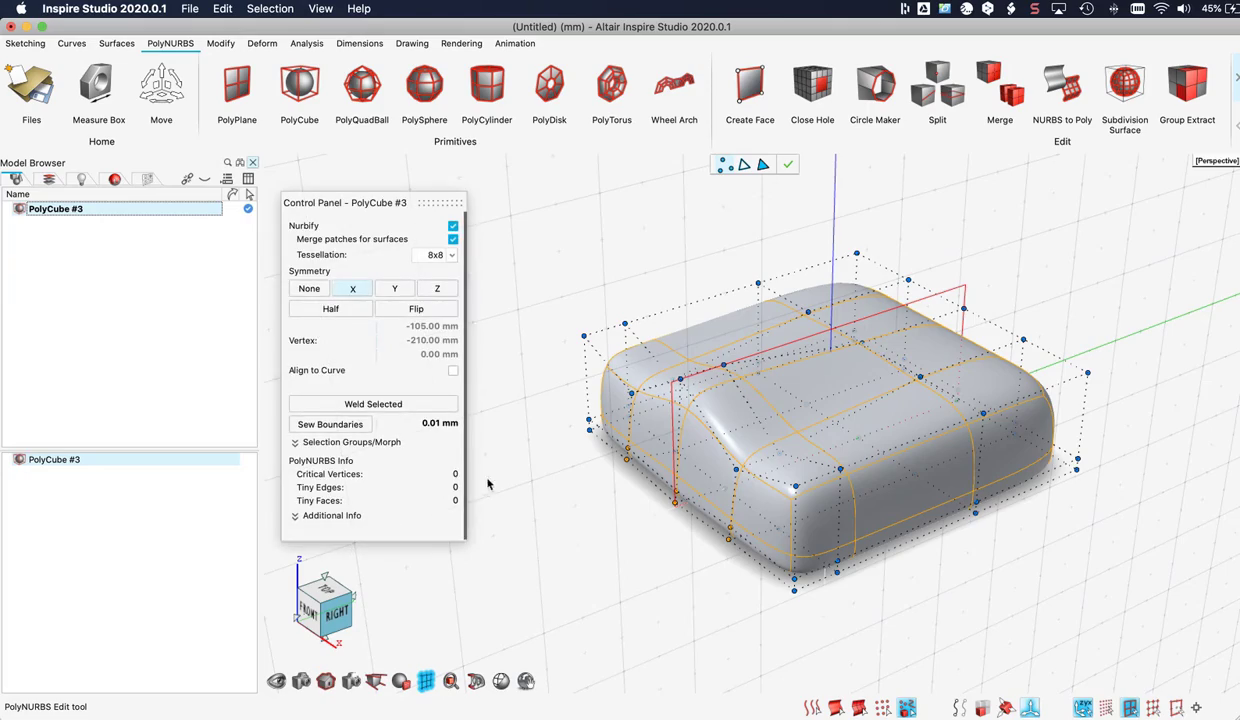
In edge selection mode, move the central rear edge of the top face down 30 mm along Z
{"action": "mouse_move", "coordinate": [612, 500]}
{"action": "middle_mouse_down"}
{"action": "mouse_move", "coordinate": [728, 470]}
{"action": "mouse_move", "coordinate": [612, 500]}
{"action": "middle_mouse_up"}
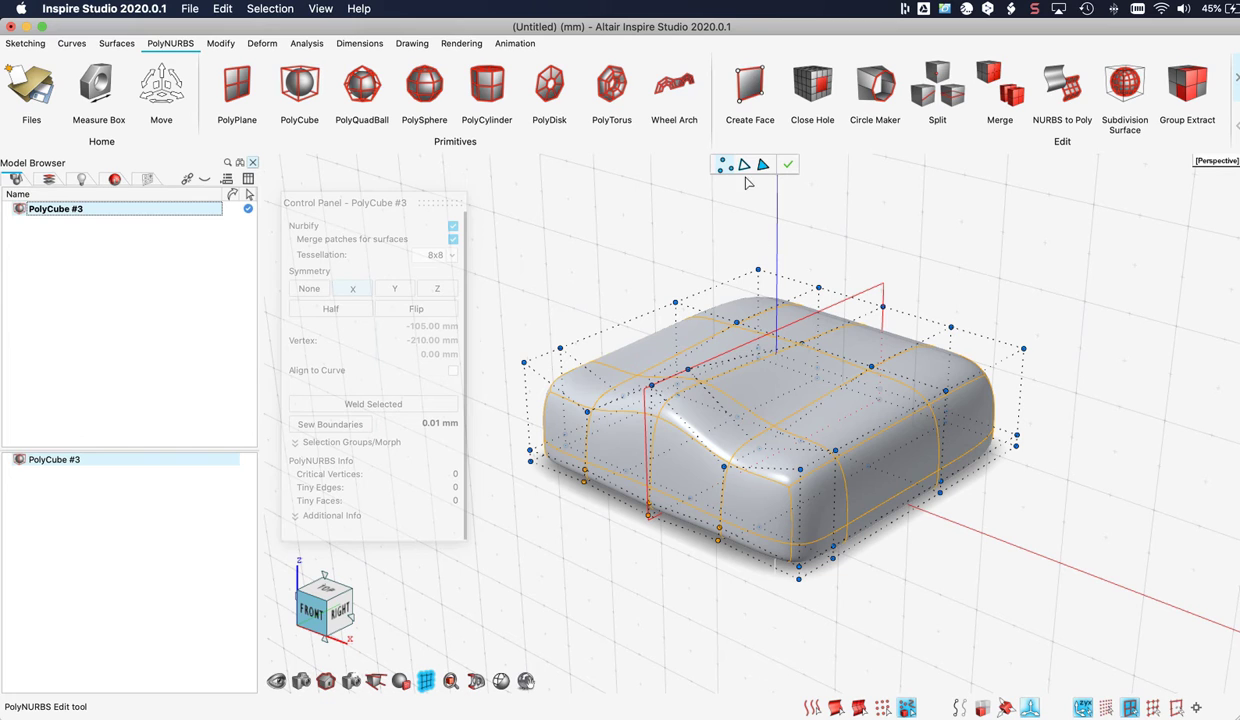
{"action": "left_click", "coordinate": [744, 166]}
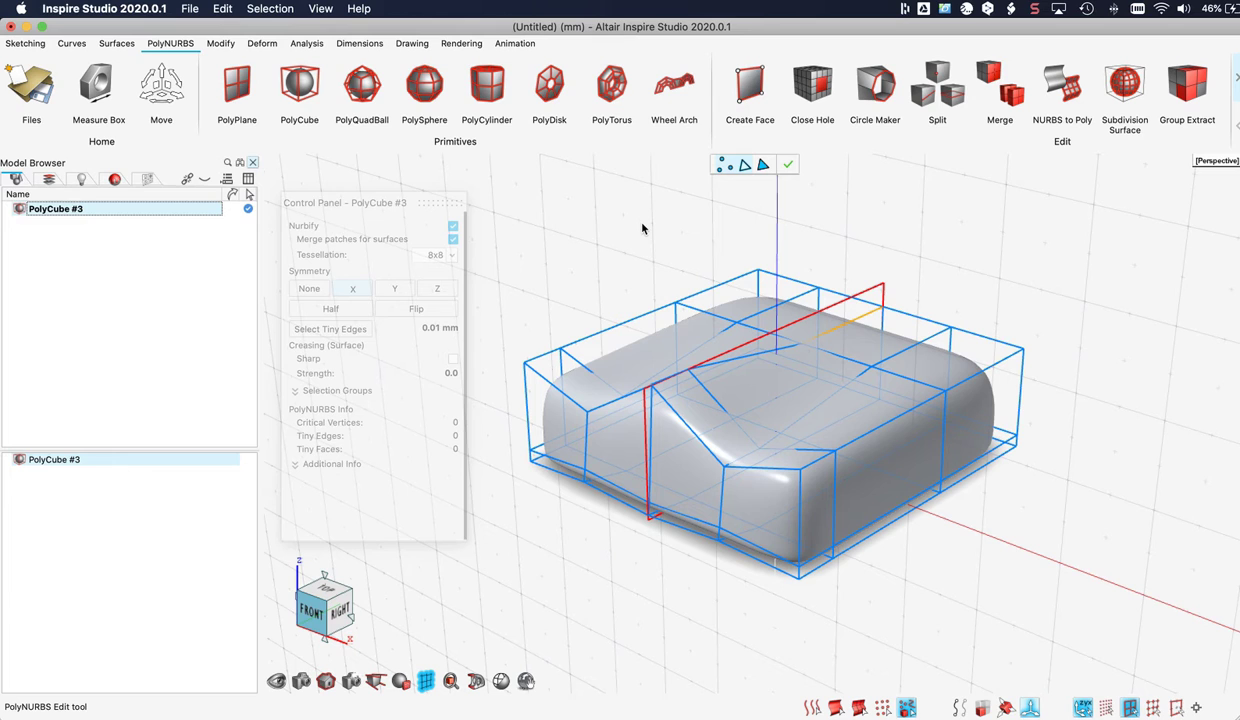
{"action": "key", "text": "m"}
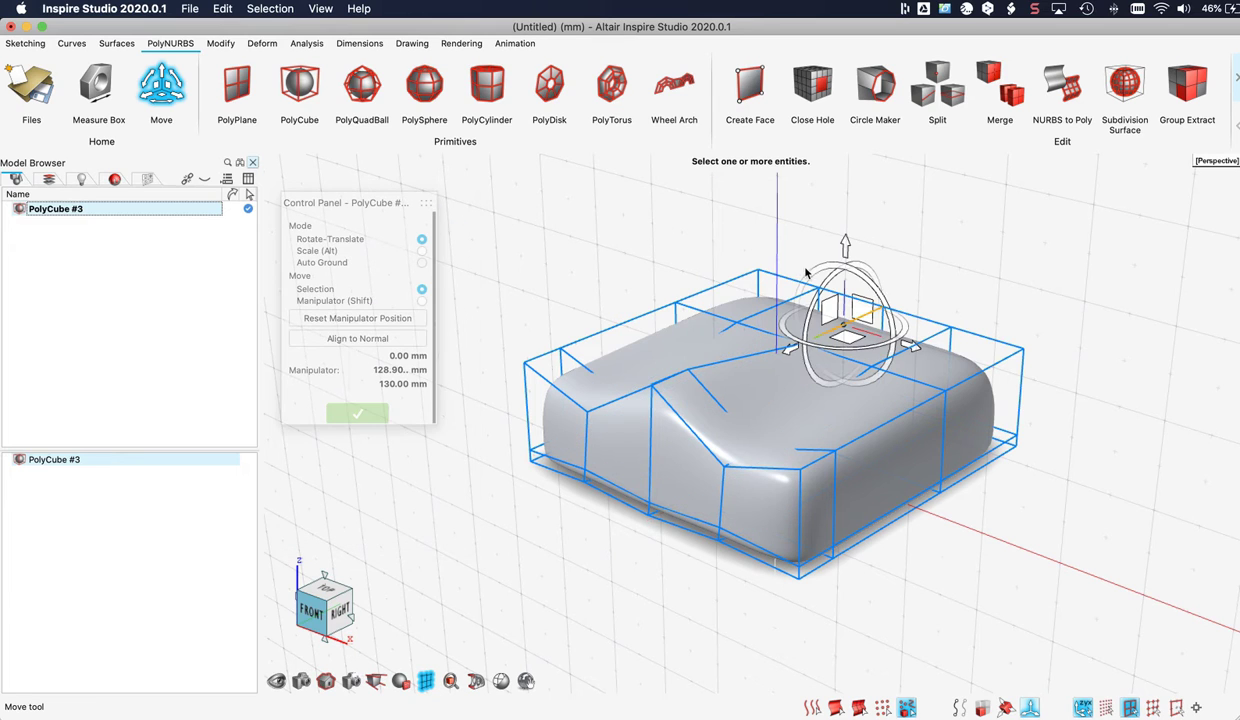
{"action": "left_click_drag", "start_coordinate": [843, 253], "coordinate": [843, 268]}
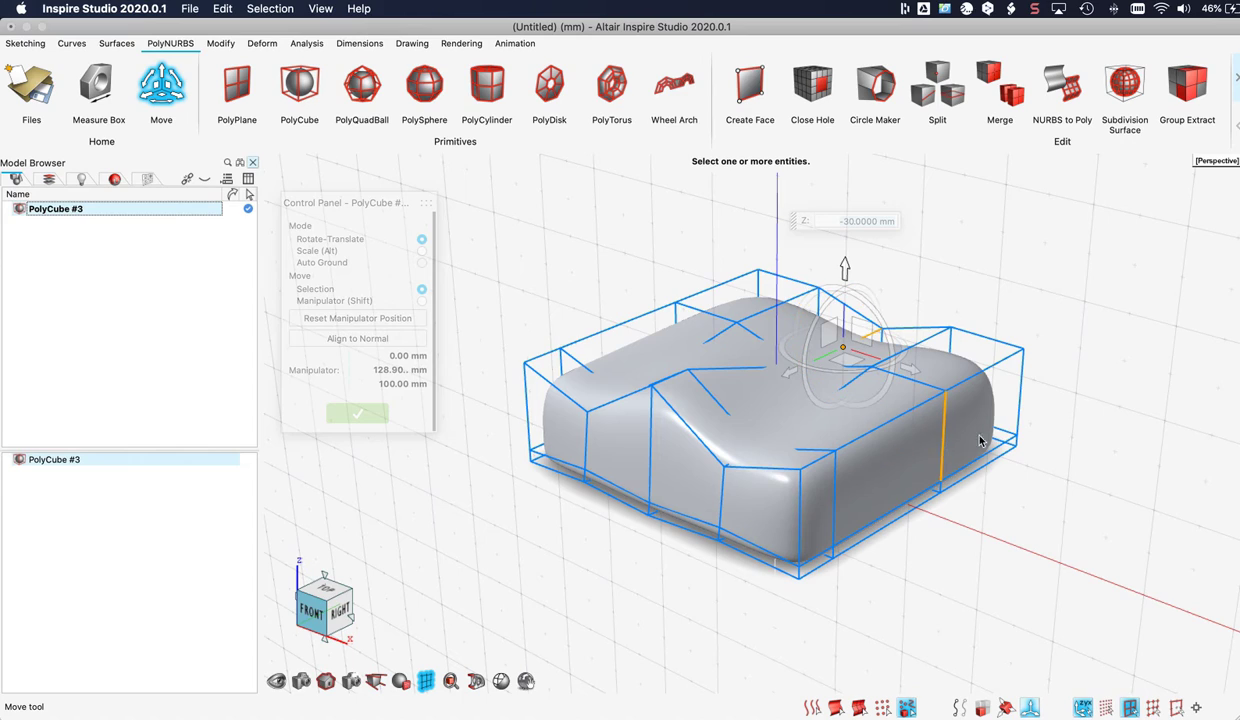
{"action": "middle_click_drag", "start_coordinate": [999, 405], "coordinate": [1080, 417]}
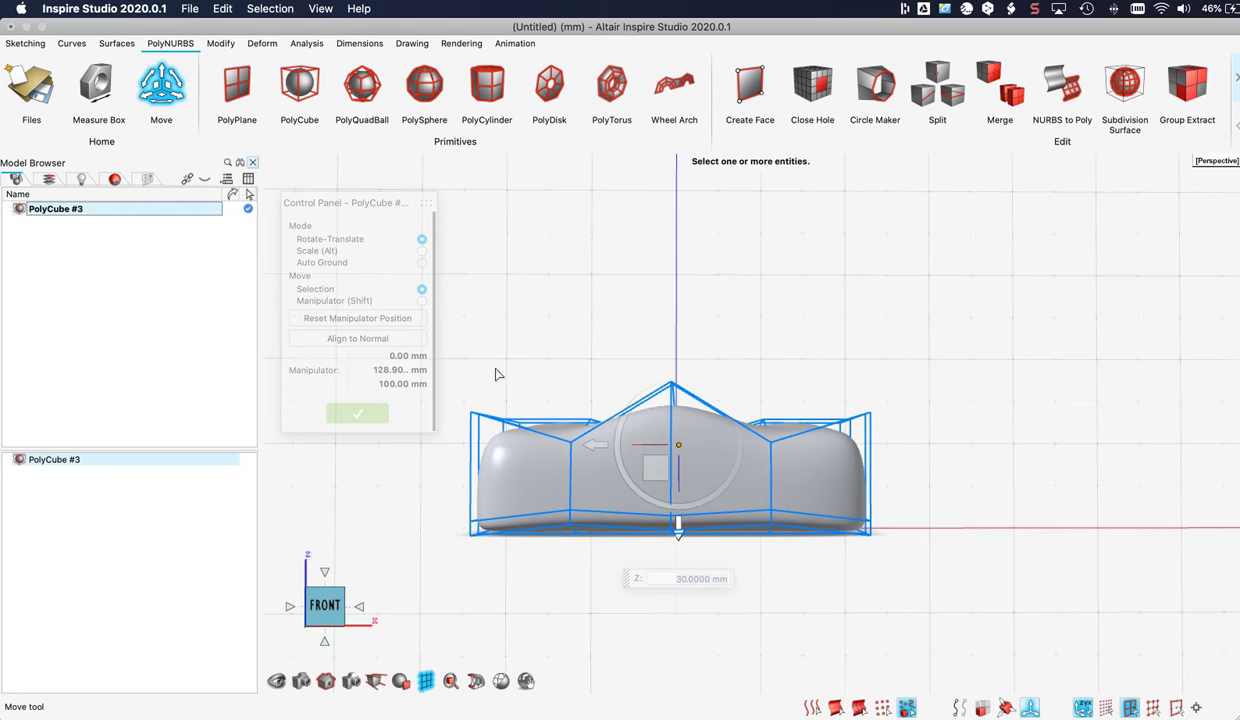
{"action": "left_click", "coordinate": [356, 413]}
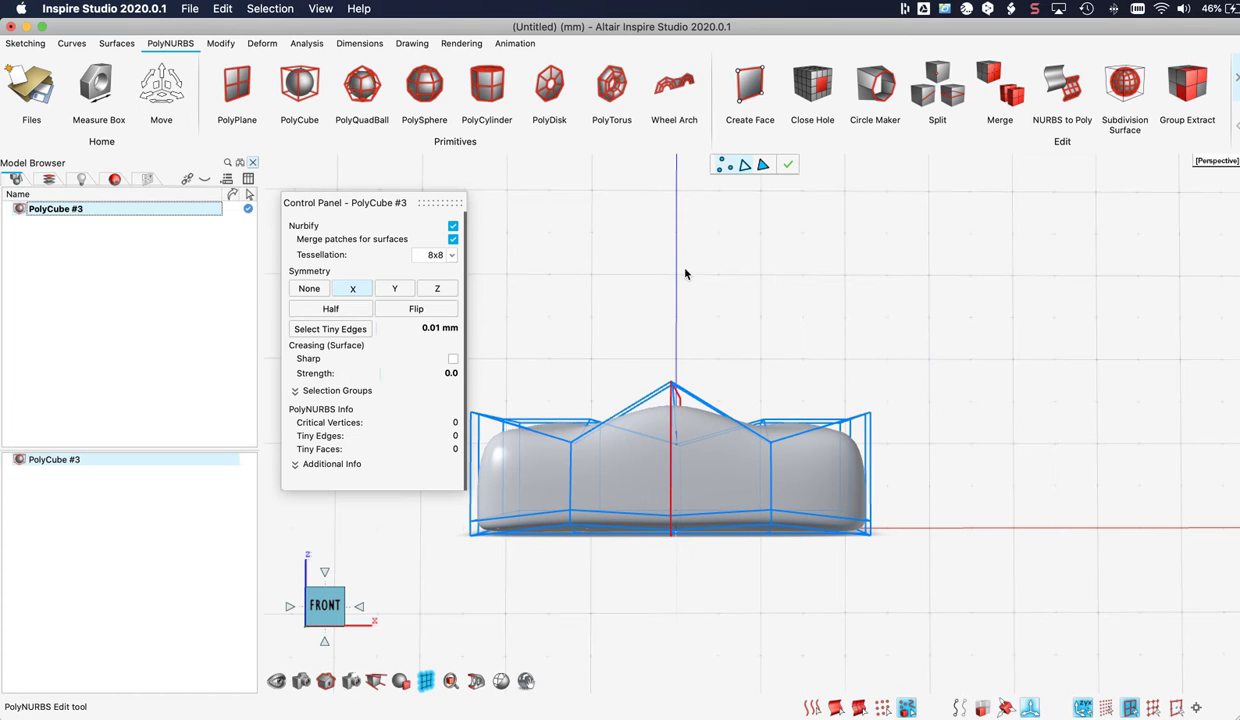
In vertex selection mode, select the centre bottom vertices at the front and raise them slightly to arch the underside
{"action": "left_click", "coordinate": [723, 167]}
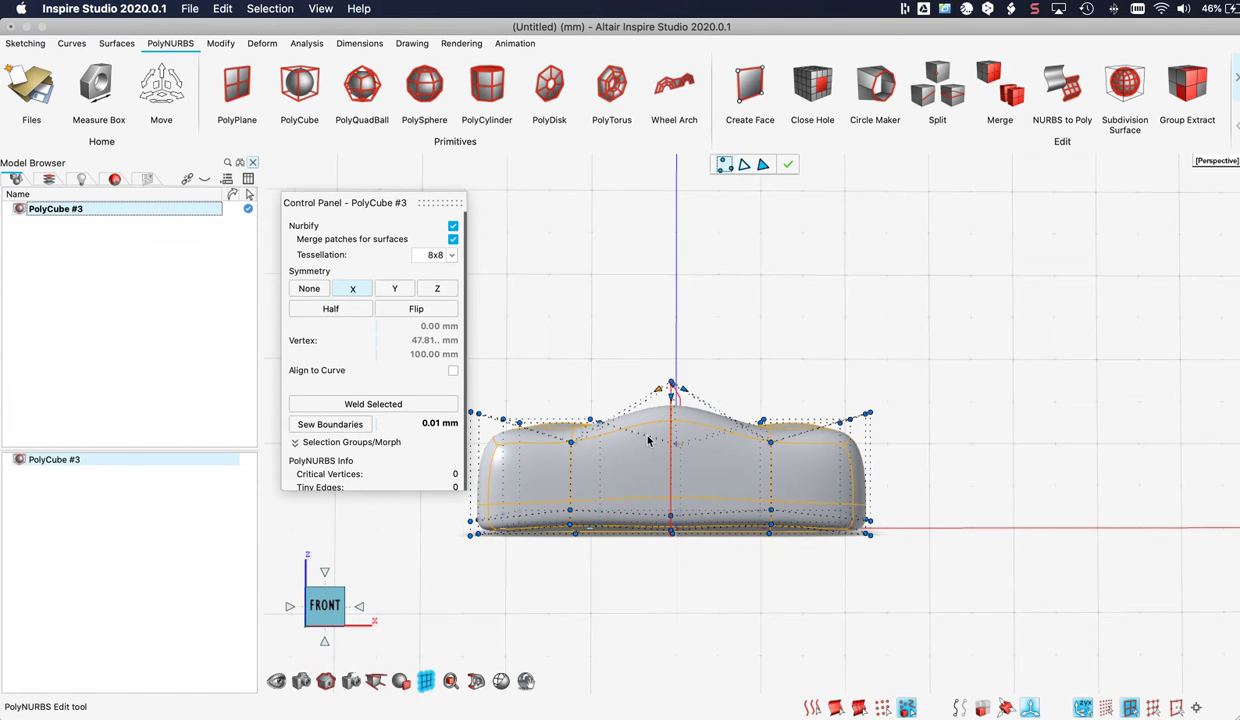
{"action": "left_click_drag", "start_coordinate": [629, 511], "coordinate": [685, 567]}
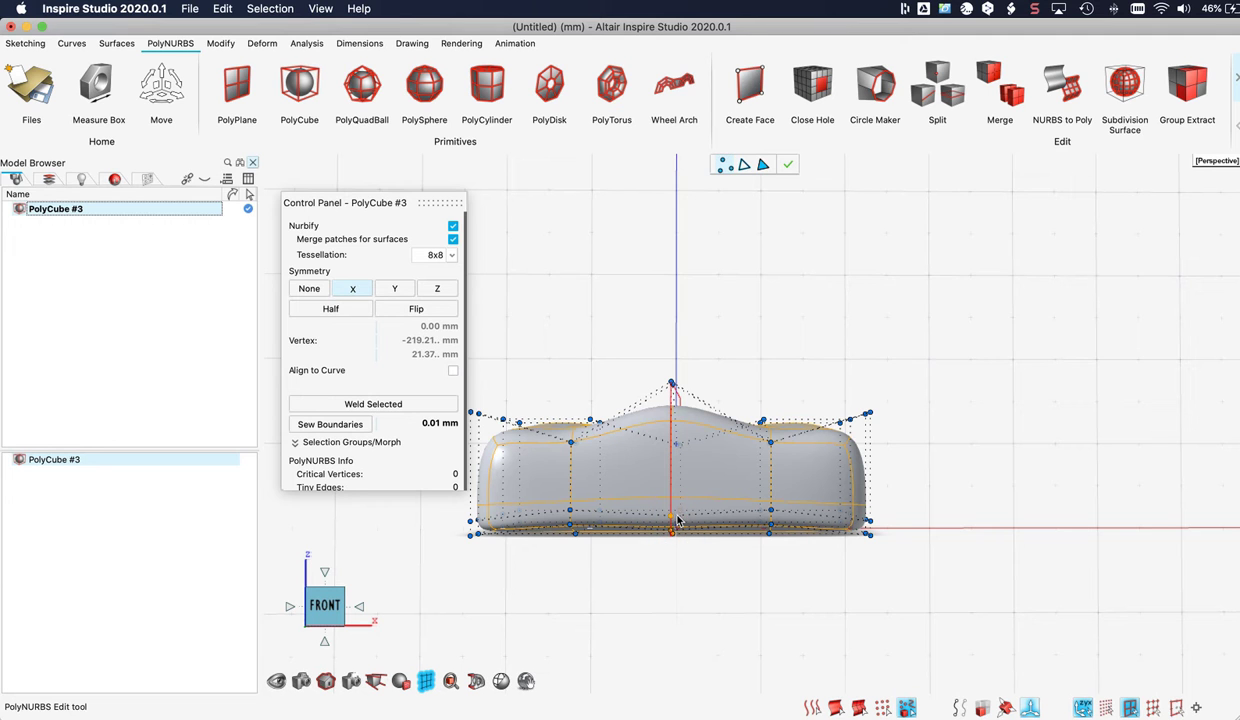
{"action": "left_click_drag", "start_coordinate": [674, 505], "coordinate": [674, 486]}
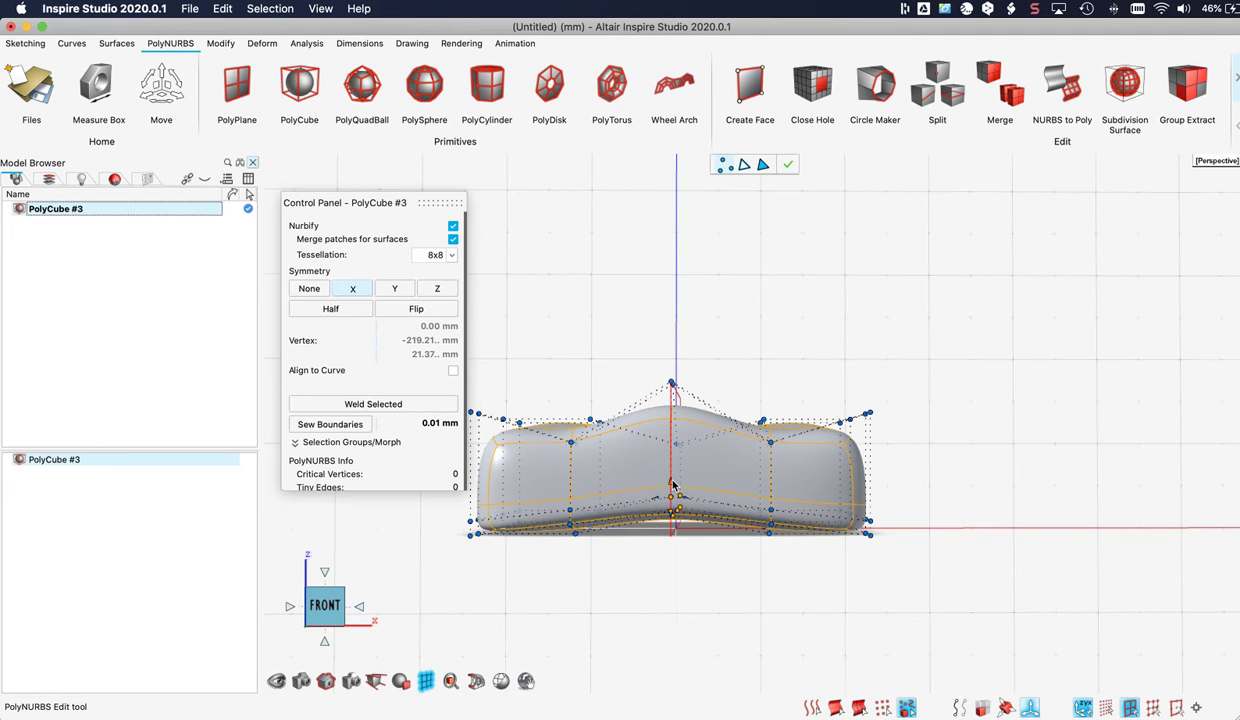
{"action": "mouse_move", "coordinate": [676, 443]}
{"action": "middle_mouse_down"}
{"action": "mouse_move", "coordinate": [620, 485]}
{"action": "mouse_move", "coordinate": [570, 485]}
{"action": "mouse_move", "coordinate": [630, 450]}
{"action": "mouse_move", "coordinate": [676, 443]}
{"action": "middle_mouse_up"}
Select the outer vertices at the rear of the top face and pull them slightly inward along X
{"action": "middle_click_drag", "start_coordinate": [985, 240], "coordinate": [886, 288]}
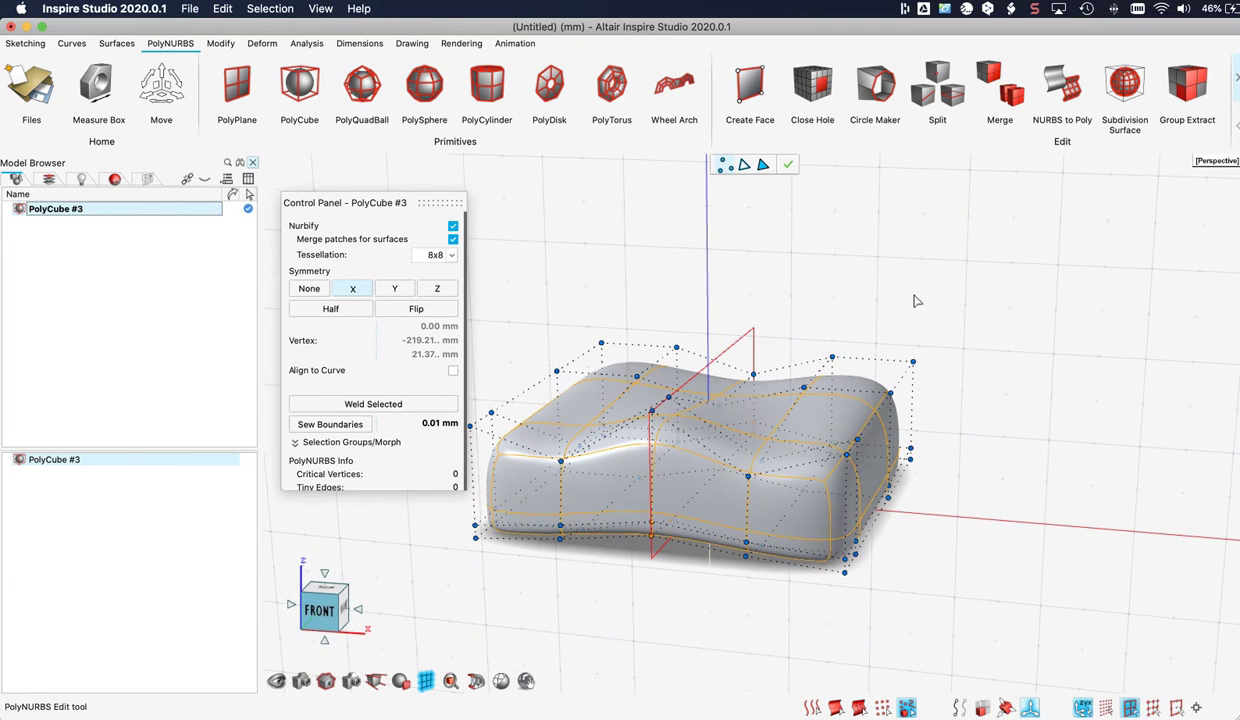
{"action": "left_click_drag", "start_coordinate": [855, 322], "coordinate": [928, 403]}
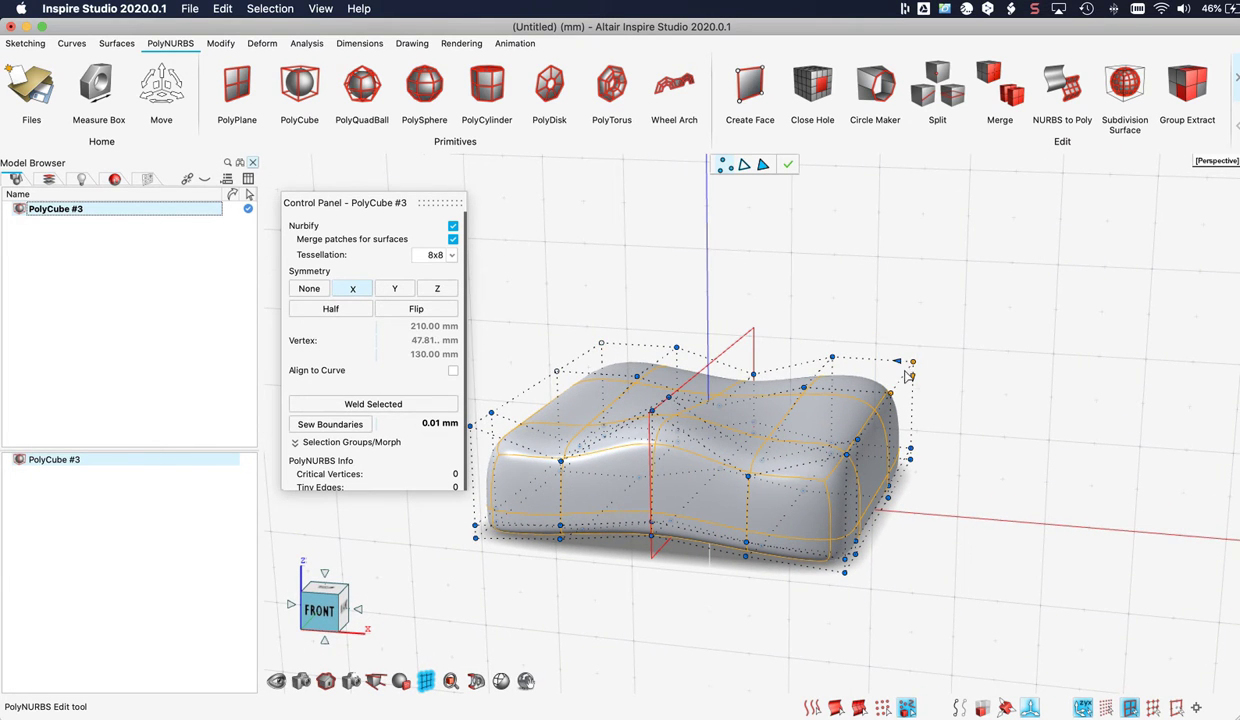
{"action": "left_click_drag", "start_coordinate": [897, 363], "coordinate": [887, 363]}
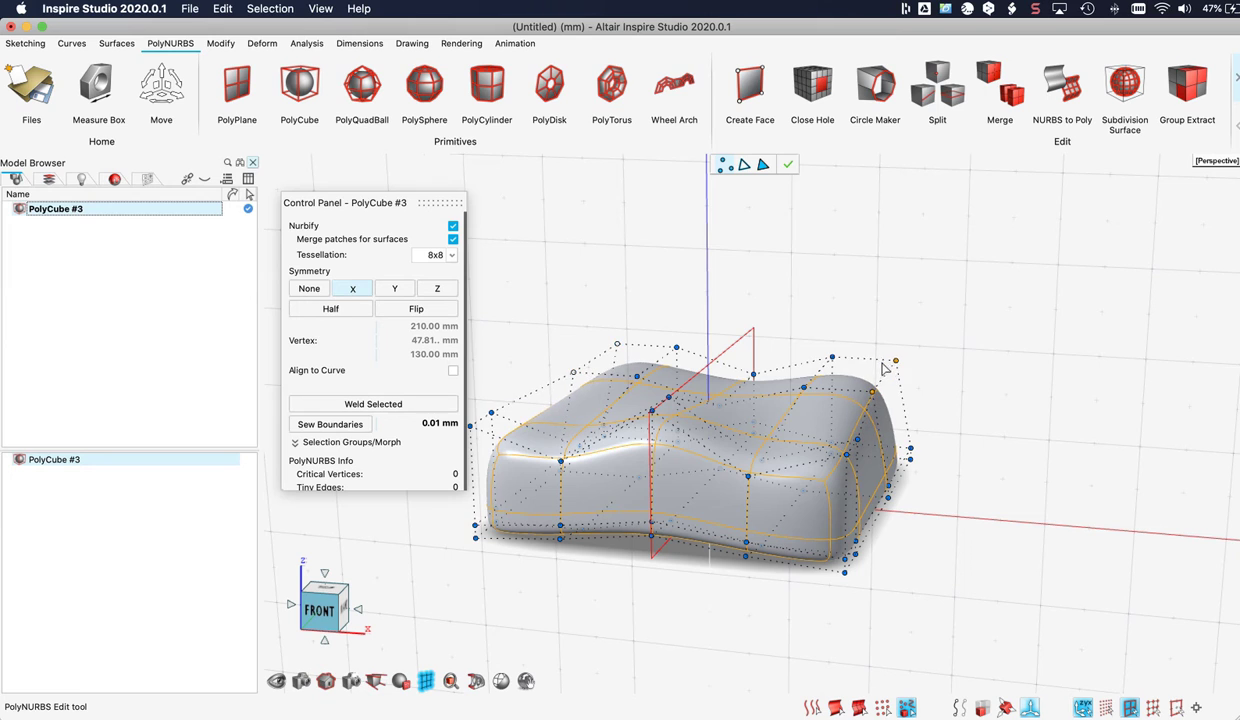
In face selection mode, extrude the outer rear corner faces of the top upward 120 mm to form two posts
{"action": "middle_click_drag", "start_coordinate": [887, 363], "coordinate": [836, 414]}
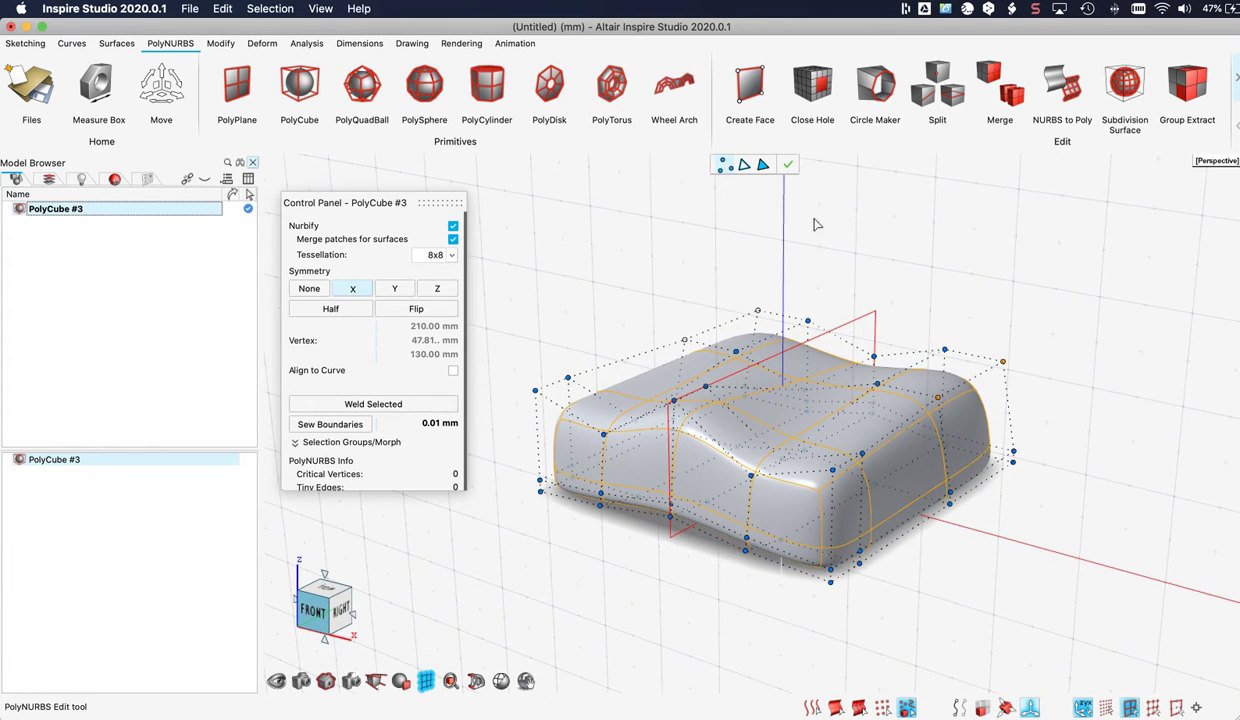
{"action": "left_click", "coordinate": [762, 166]}
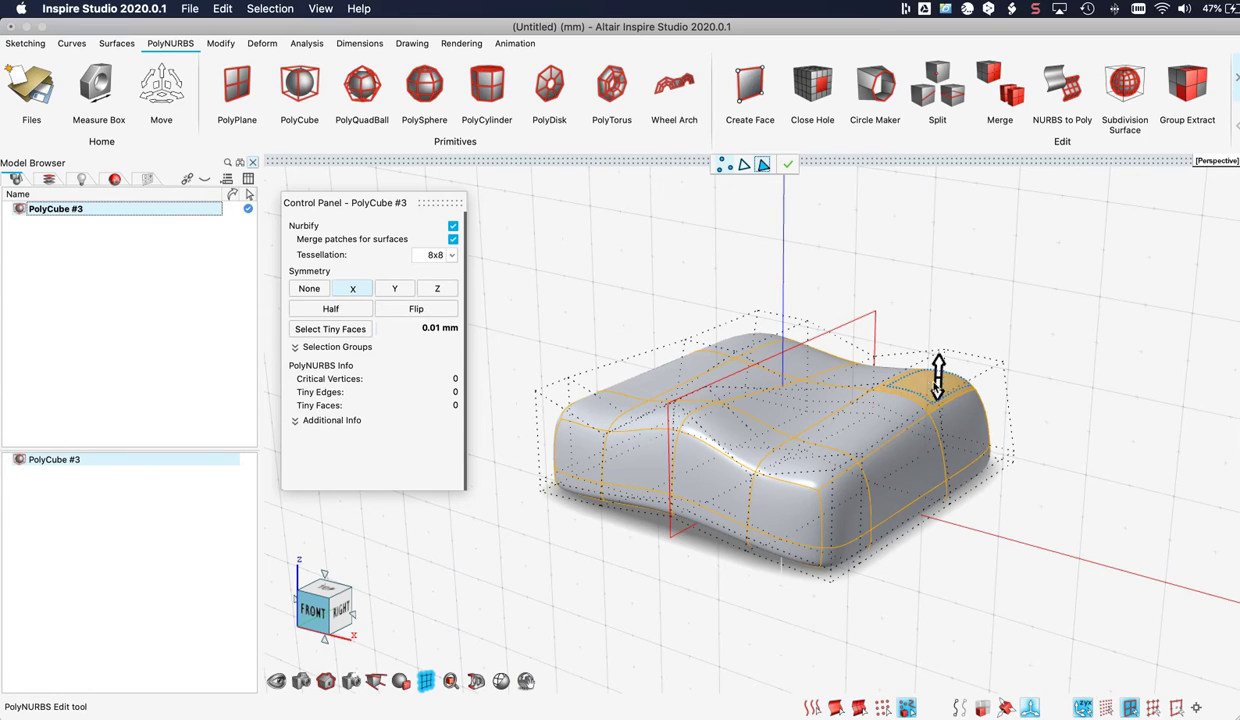
{"action": "middle_click_drag", "start_coordinate": [886, 394], "coordinate": [790, 440]}
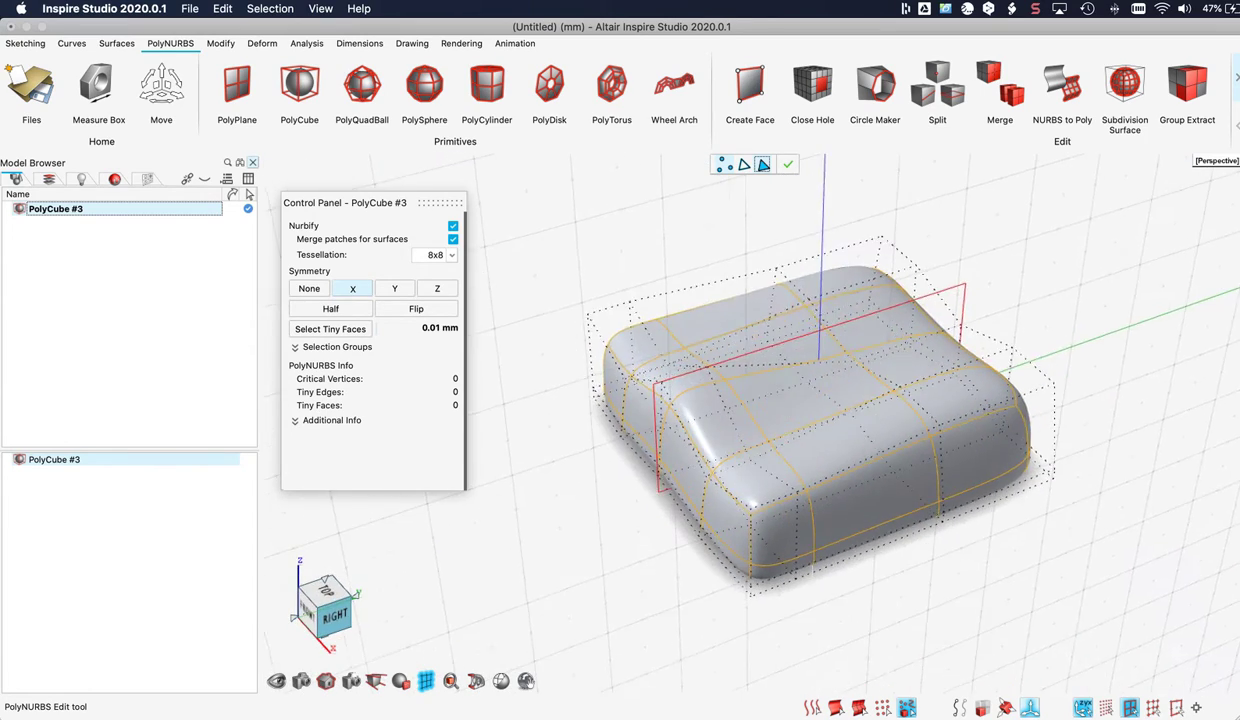
{"action": "right_click_drag", "start_coordinate": [790, 440], "coordinate": [798, 492]}
{"action": "middle_click_drag", "start_coordinate": [798, 492], "coordinate": [867, 428]}
{"action": "right_click_drag", "start_coordinate": [867, 428], "coordinate": [825, 416]}
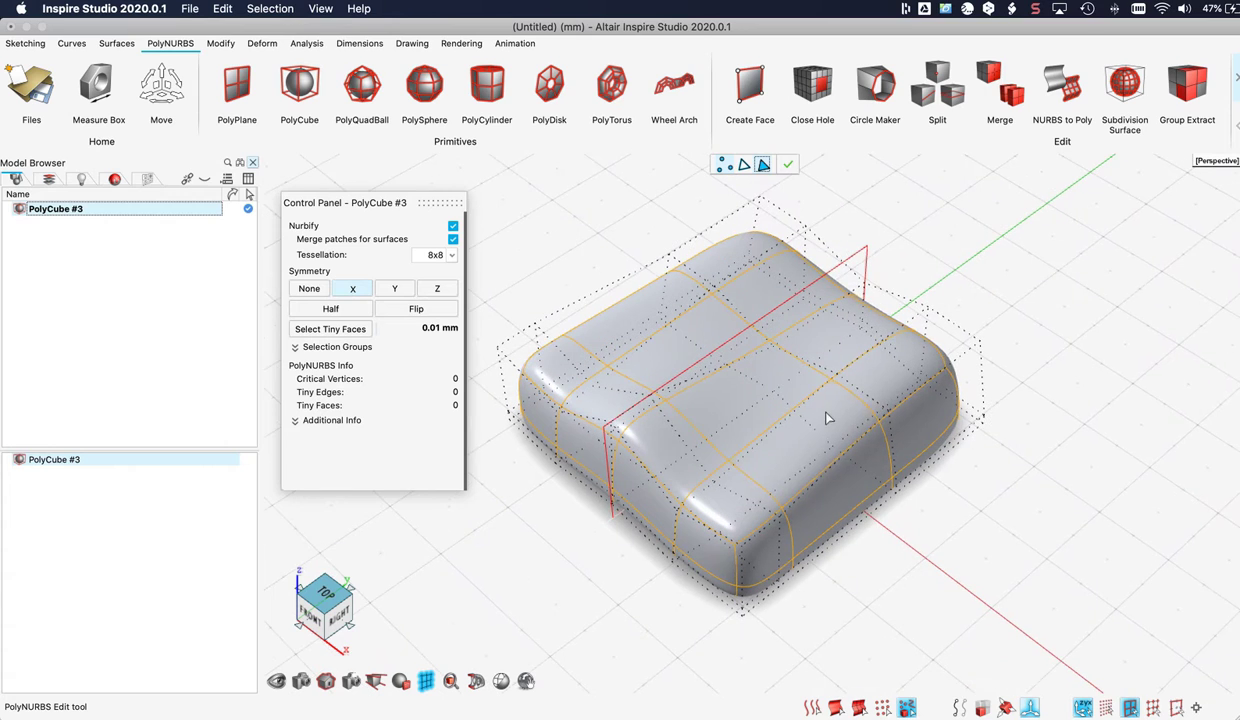
{"action": "left_click", "coordinate": [879, 375]}
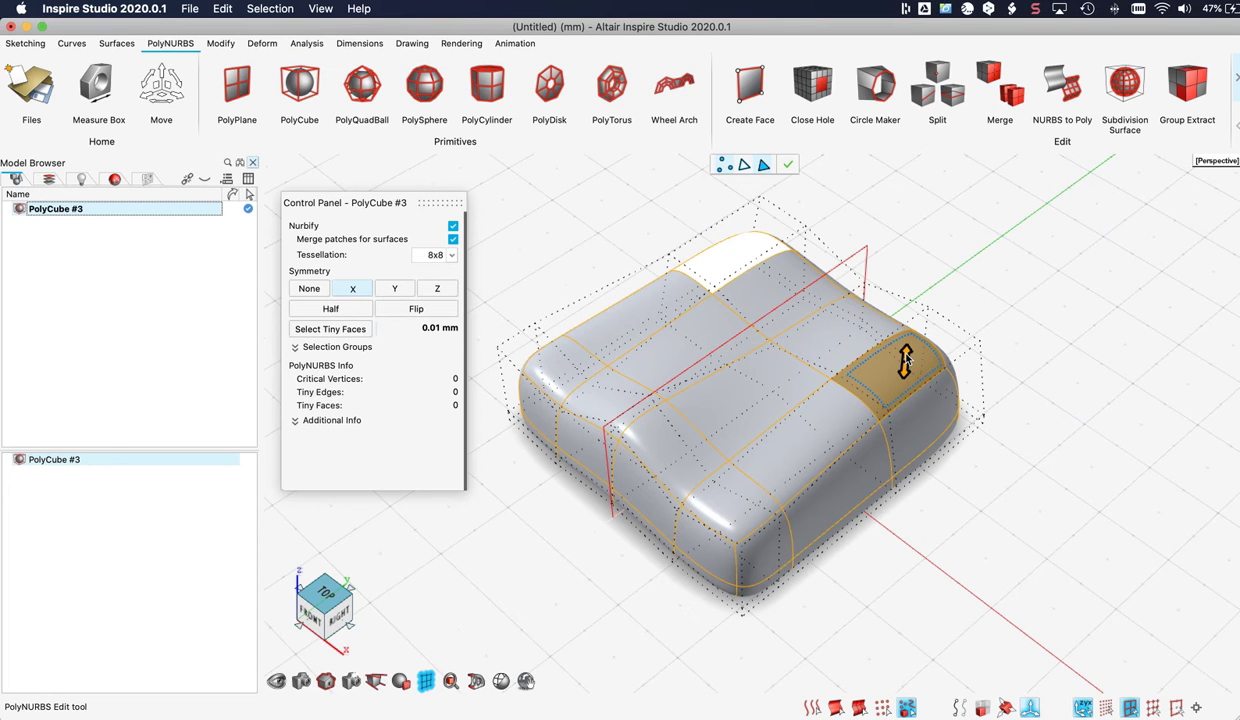
{"action": "left_click_drag", "start_coordinate": [905, 358], "coordinate": [913, 286]}
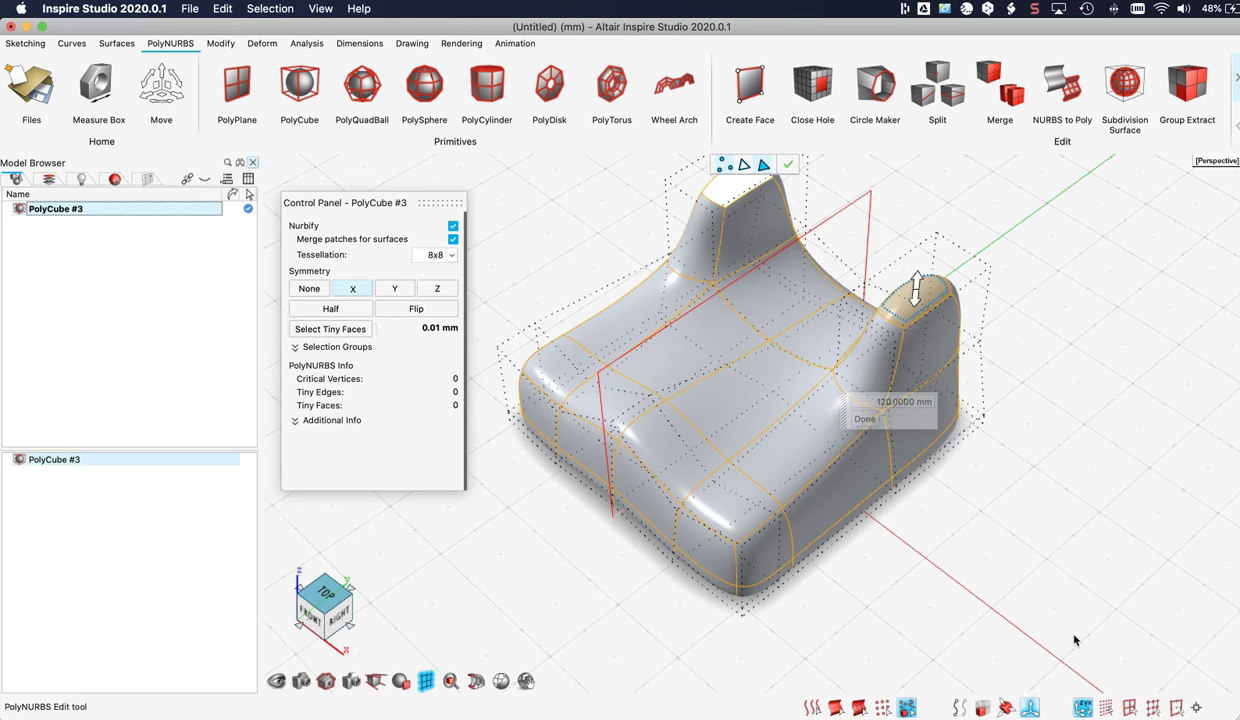
With Nurbify off, extrude the posts up about 50.8 mm more and their upper front faces forward about 102.6 mm
{"action": "left_click", "coordinate": [453, 226]}
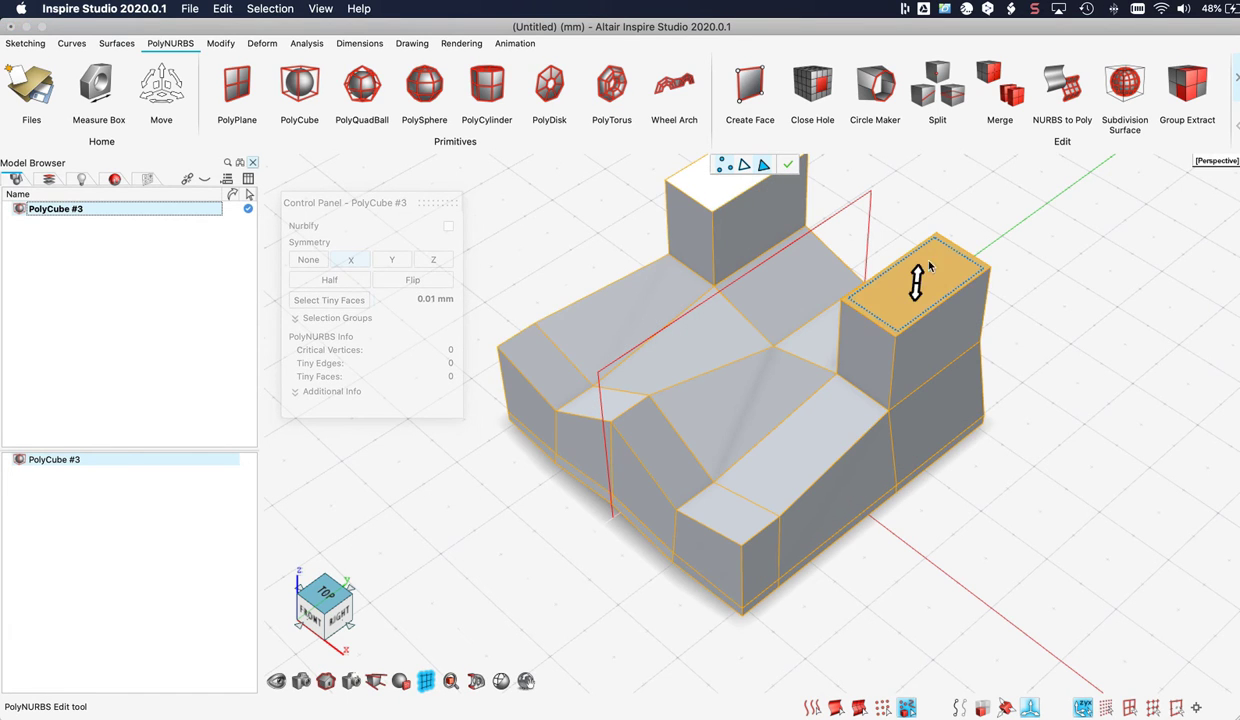
{"action": "left_click_drag", "start_coordinate": [917, 280], "coordinate": [922, 244]}
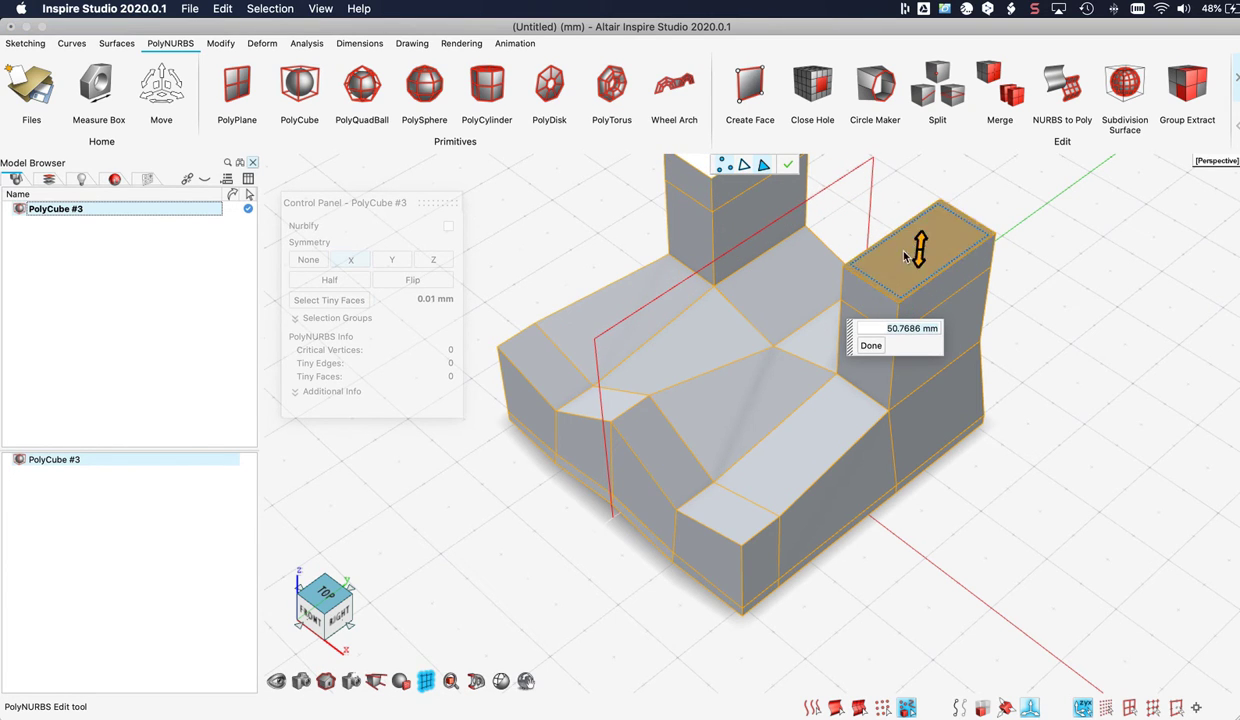
{"action": "left_click", "coordinate": [869, 306]}
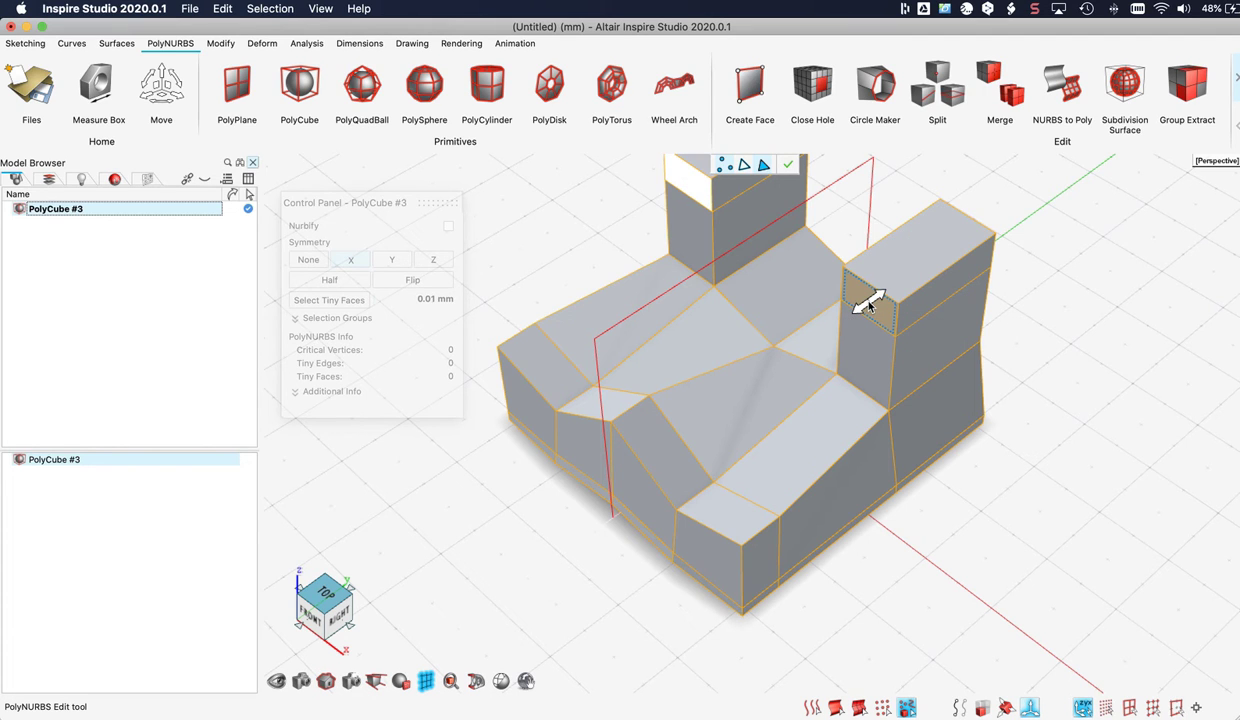
{"action": "left_click_drag", "start_coordinate": [866, 304], "coordinate": [770, 366]}
In vertex selection mode, pull the upper rear vertices of the posts forward to slant their back corners
{"action": "middle_click_drag", "start_coordinate": [700, 342], "coordinate": [789, 350]}
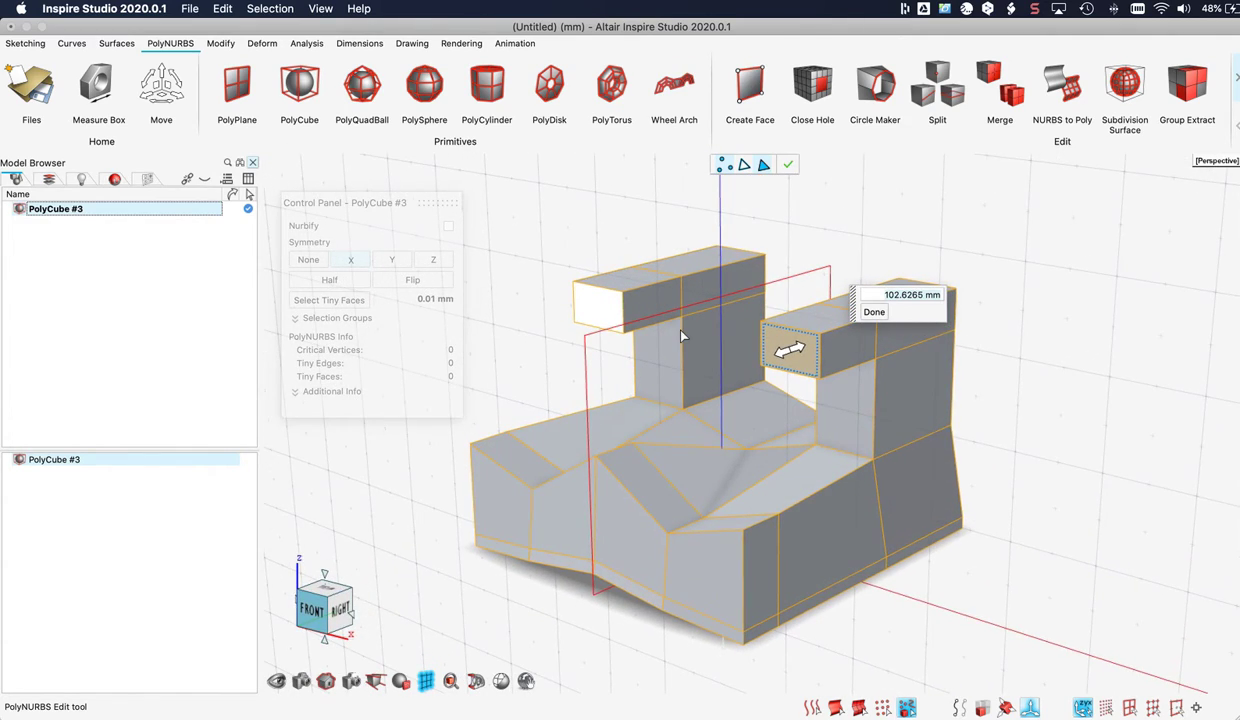
{"action": "middle_click_drag", "start_coordinate": [900, 405], "coordinate": [890, 404]}
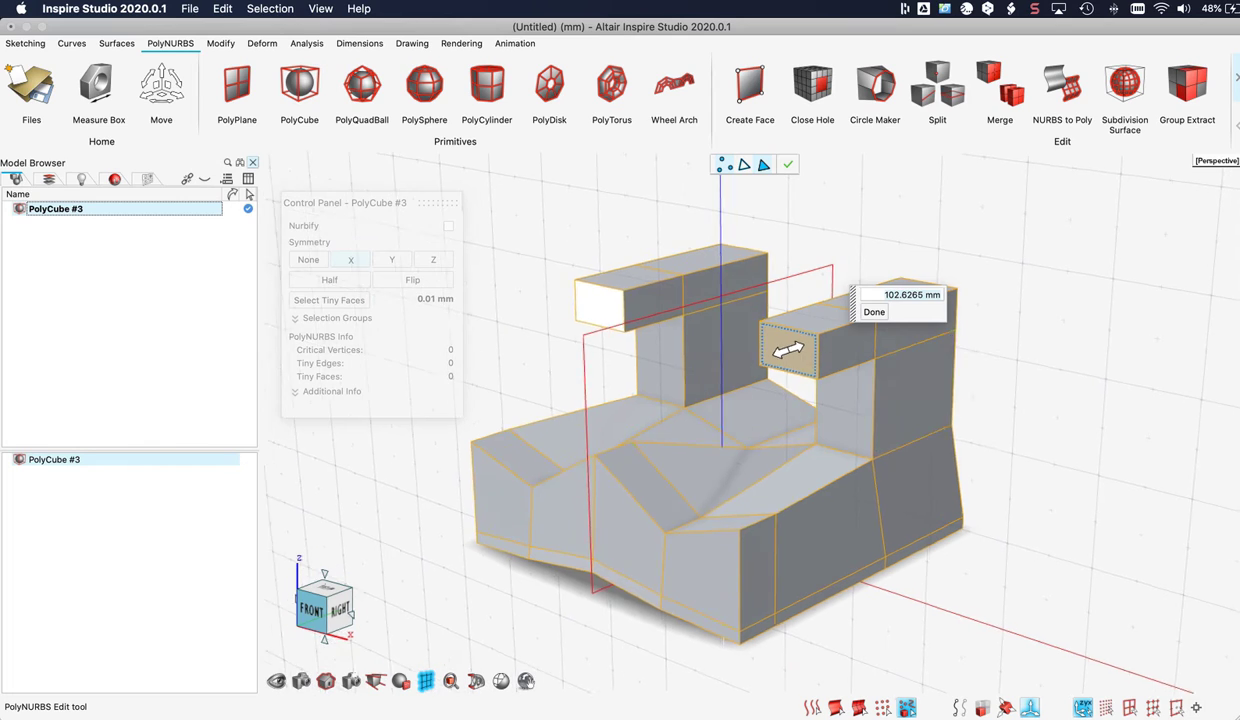
{"action": "middle_click_drag", "start_coordinate": [788, 349], "coordinate": [978, 251]}
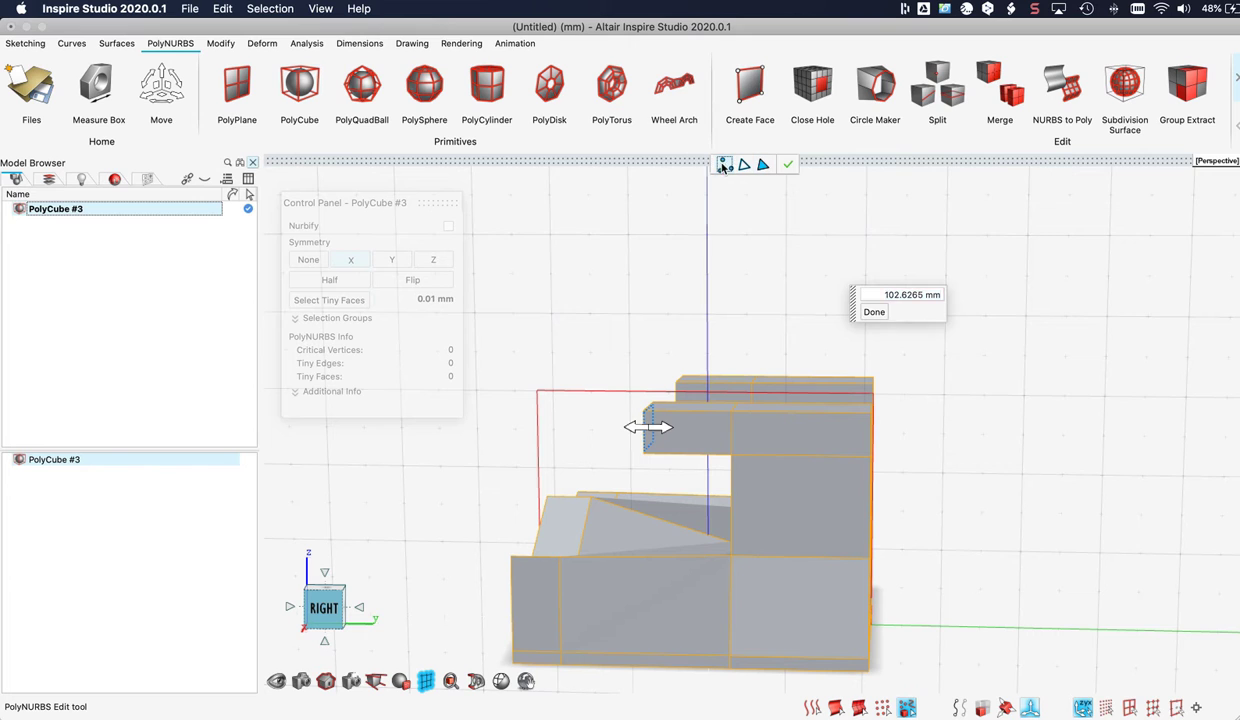
{"action": "left_click", "coordinate": [723, 165]}
{"action": "middle_click_drag", "start_coordinate": [882, 400], "coordinate": [884, 377]}
{"action": "right_click_drag", "start_coordinate": [884, 377], "coordinate": [887, 333]}
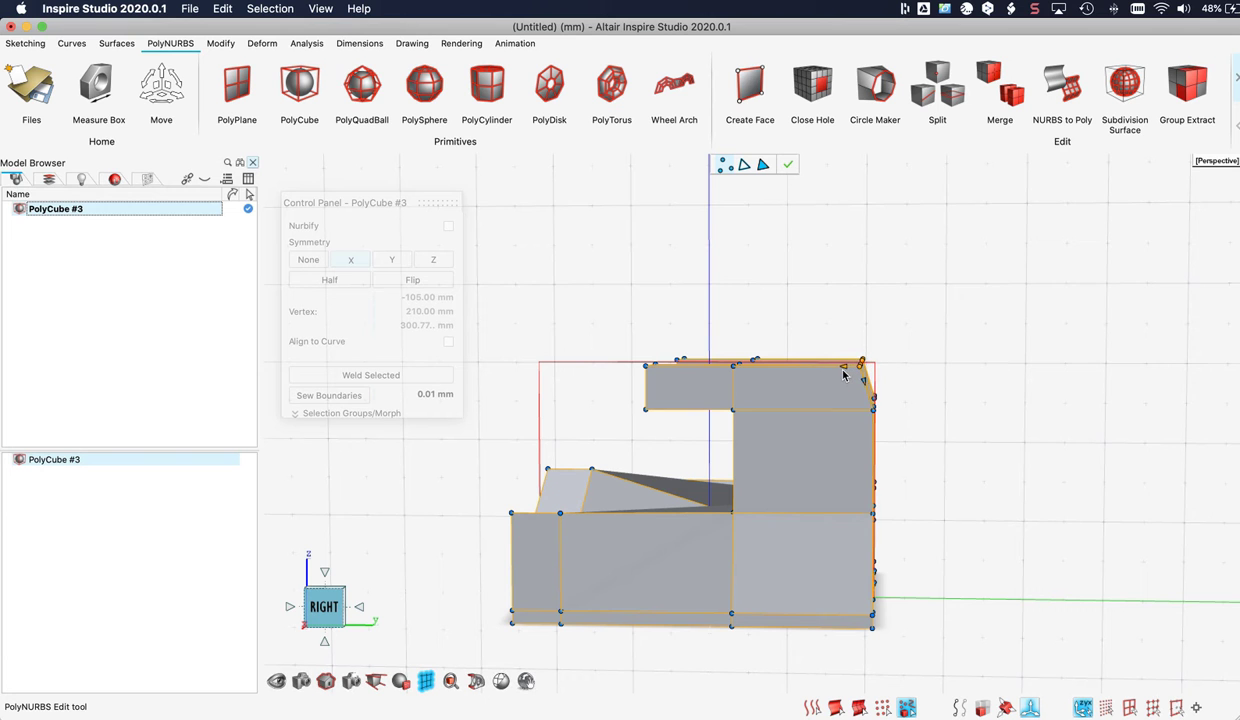
Select the upper post and armrest vertices in front view and move them about 21.8 mm outward and 19.2 mm down
{"action": "mouse_move", "coordinate": [748, 399]}
{"action": "middle_mouse_down"}
{"action": "mouse_move", "coordinate": [1000, 397]}
{"action": "mouse_move", "coordinate": [748, 400]}
{"action": "middle_mouse_up"}
{"action": "left_click_drag", "start_coordinate": [654, 337], "coordinate": [784, 460]}
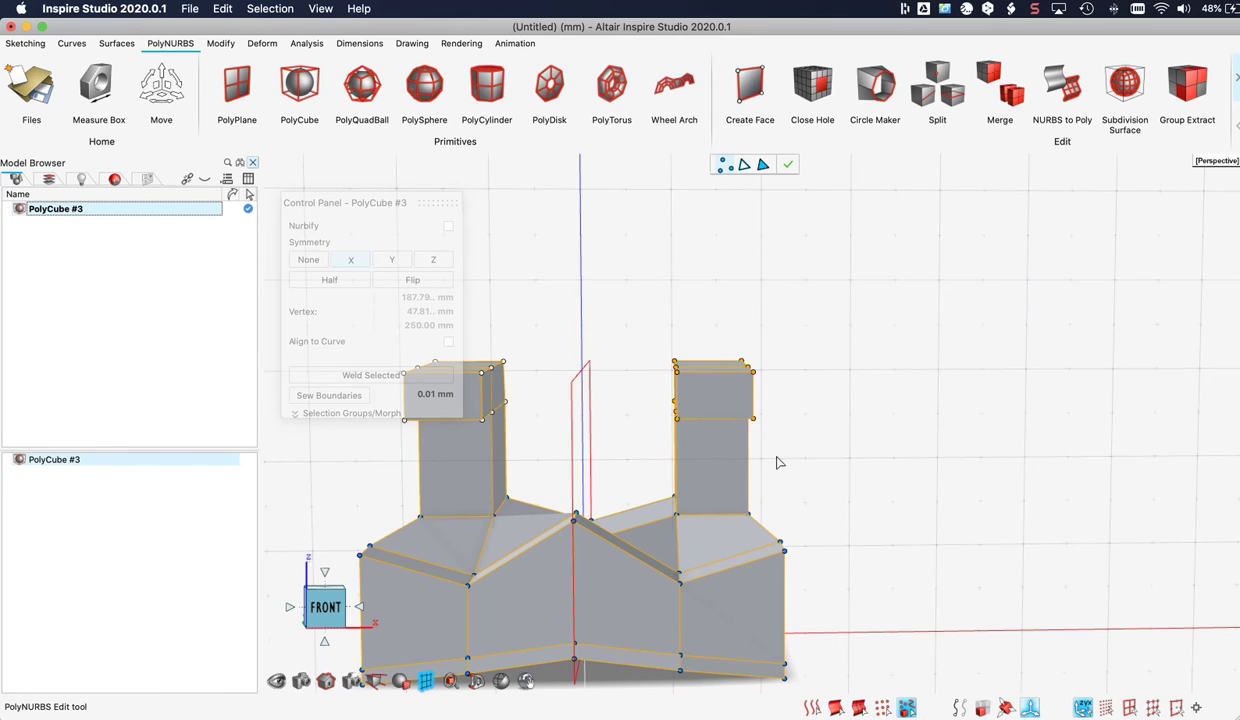
{"action": "key", "text": "m"}
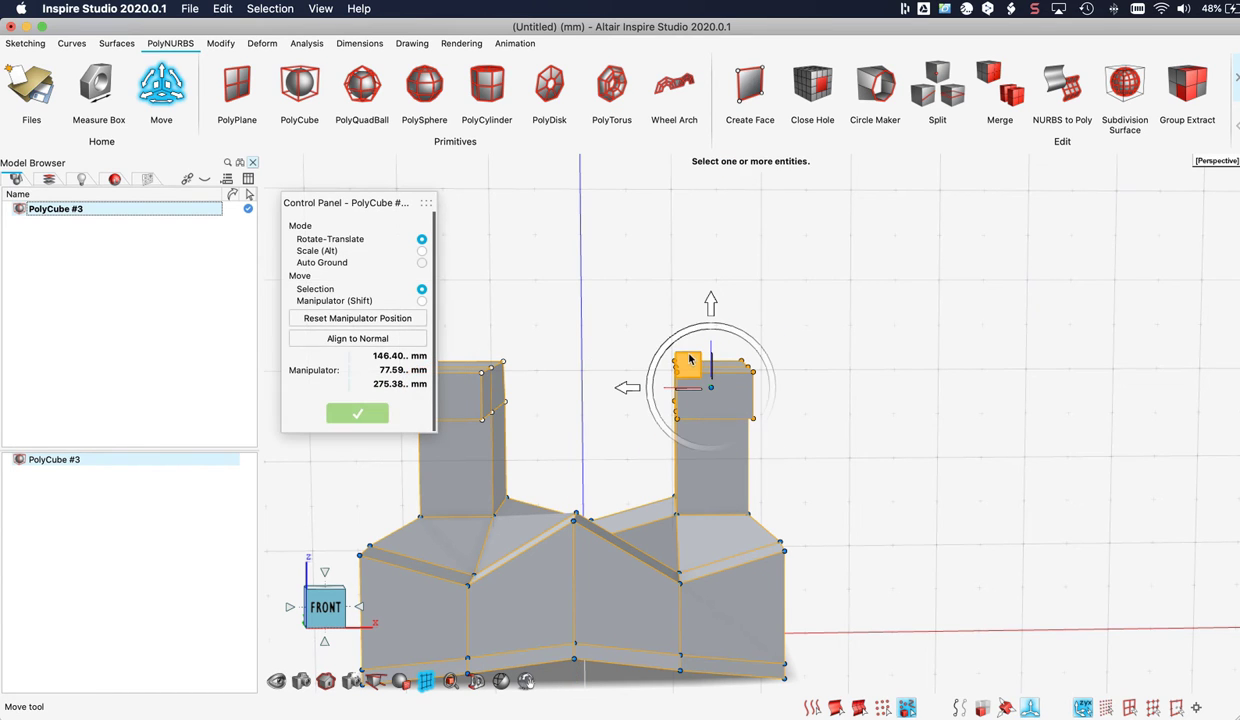
{"action": "left_click_drag", "start_coordinate": [688, 366], "coordinate": [707, 380]}
{"action": "right_click_drag", "start_coordinate": [735, 363], "coordinate": [803, 340]}
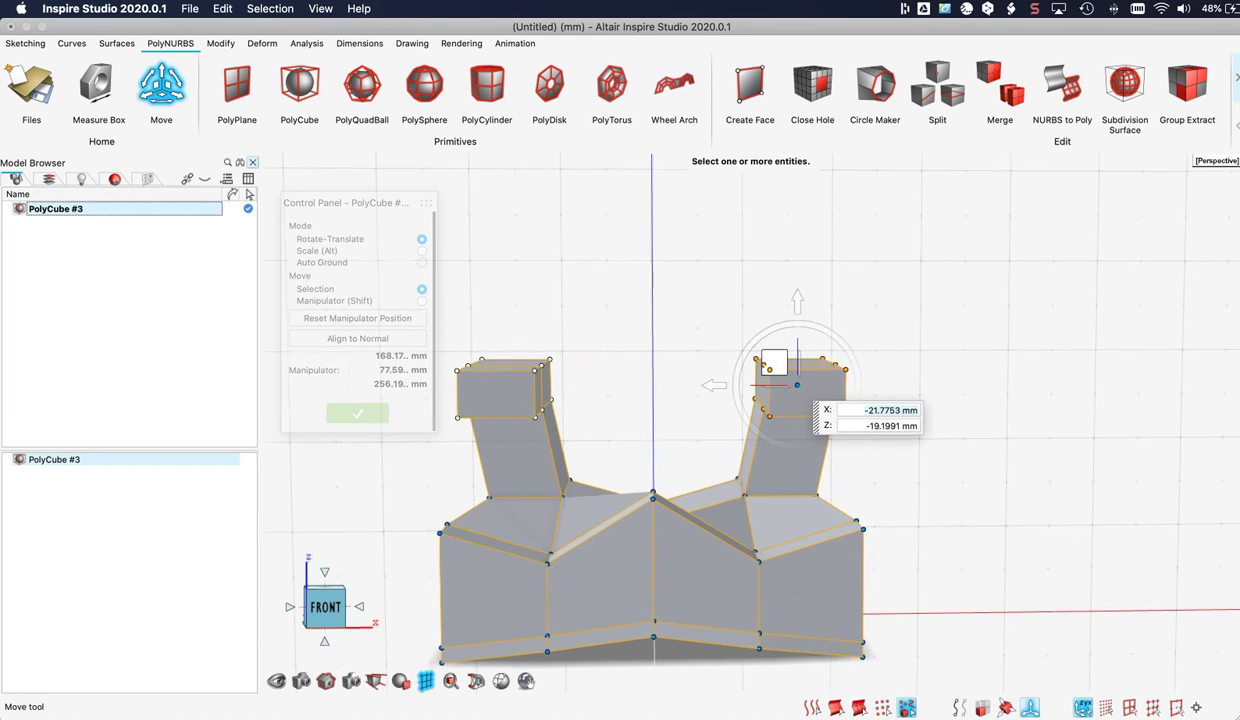
{"action": "middle_click_drag", "start_coordinate": [803, 340], "coordinate": [727, 341]}
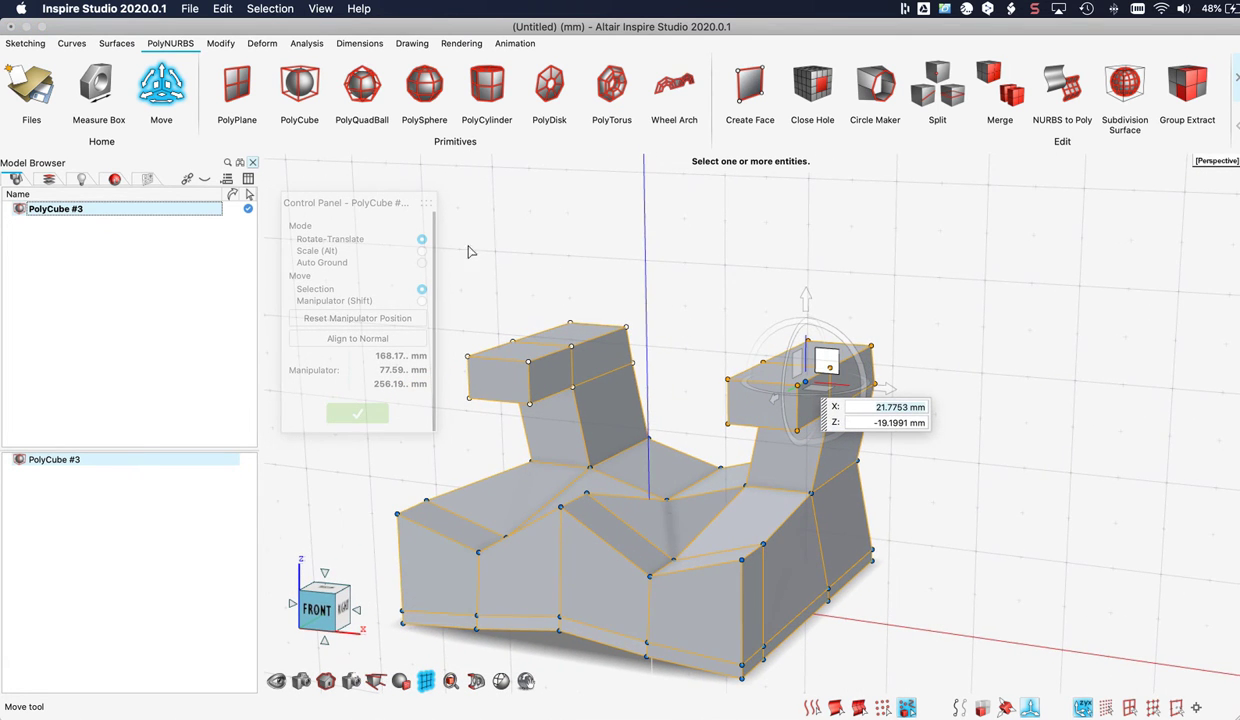
{"action": "left_click", "coordinate": [358, 412]}
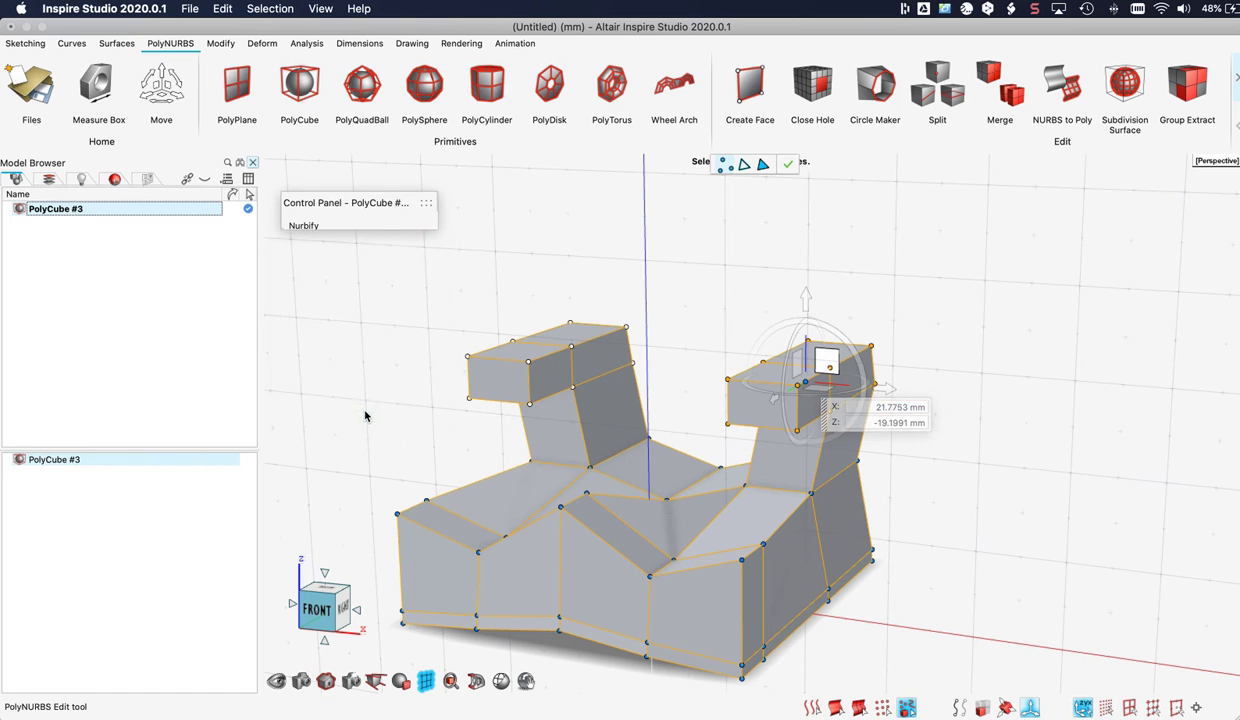
Turn on Nurbify and examine the smoothed seat where the posts meet the base
{"action": "left_click", "coordinate": [448, 228]}
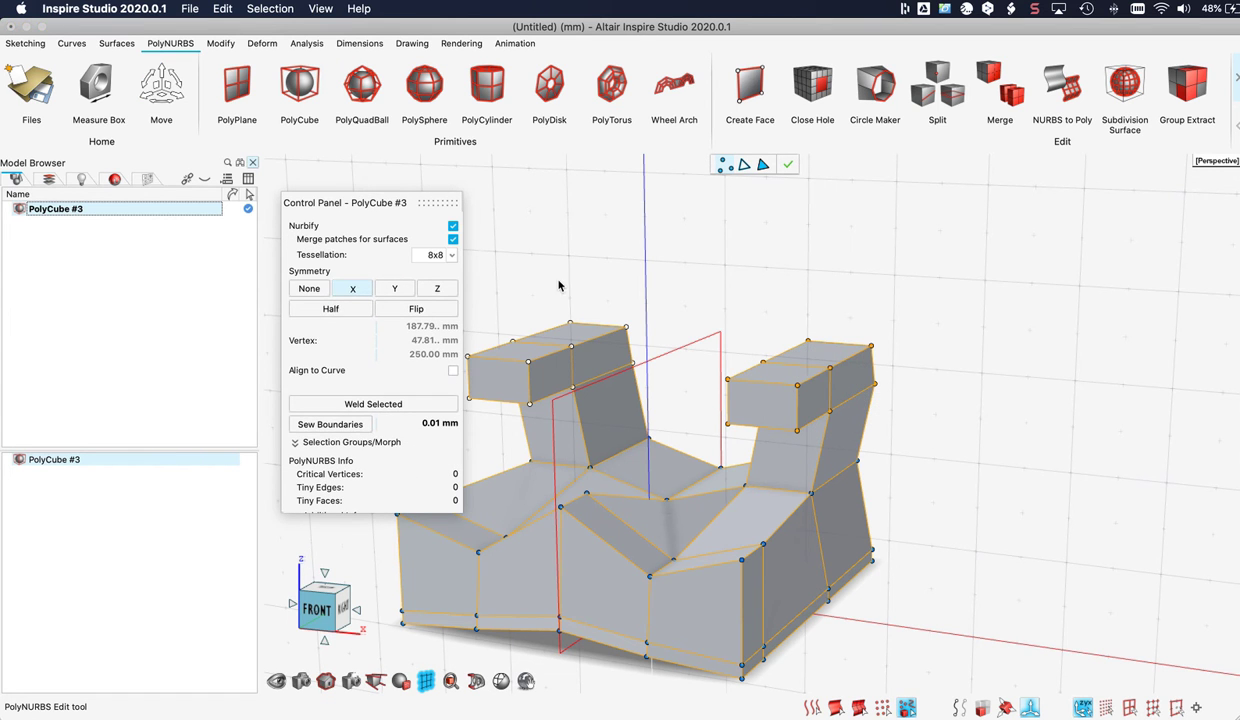
{"action": "right_click_drag", "start_coordinate": [700, 420], "coordinate": [795, 362]}
{"action": "middle_click_drag", "start_coordinate": [795, 362], "coordinate": [770, 366]}
{"action": "middle_click_drag", "start_coordinate": [676, 330], "coordinate": [724, 327]}
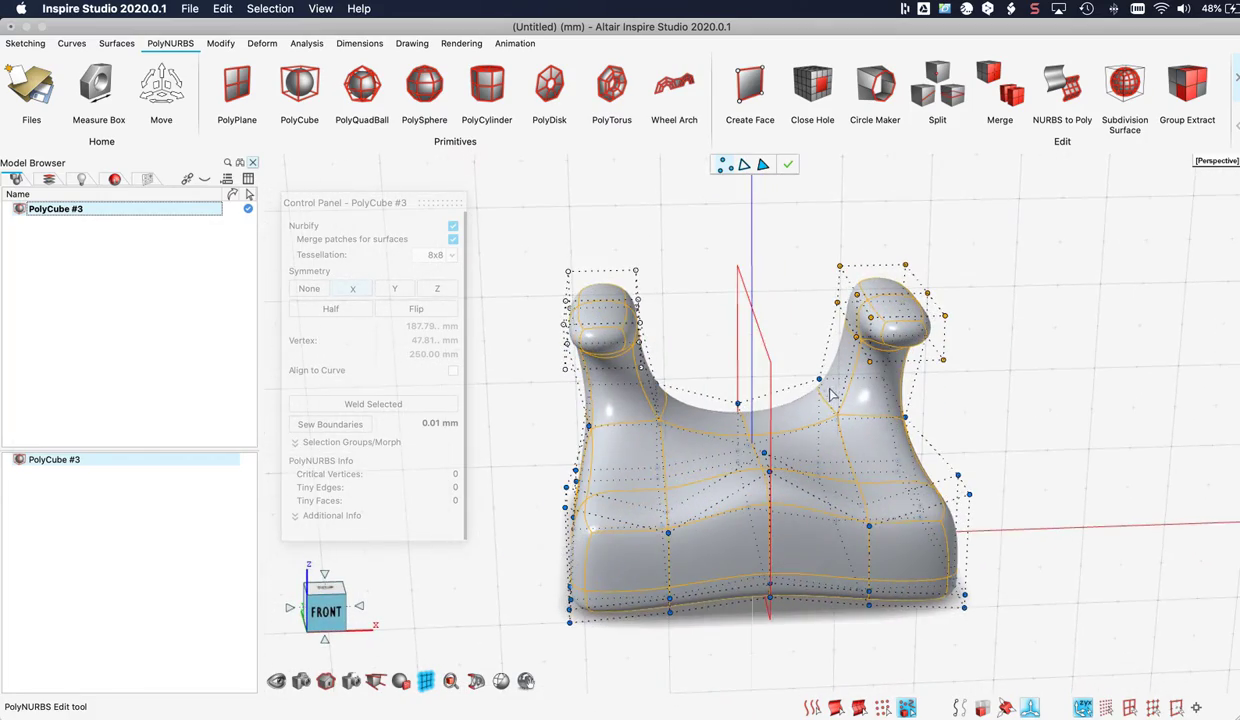
{"action": "scroll", "coordinate": [834, 400], "scroll_direction": "up", "scroll_amount": 4}
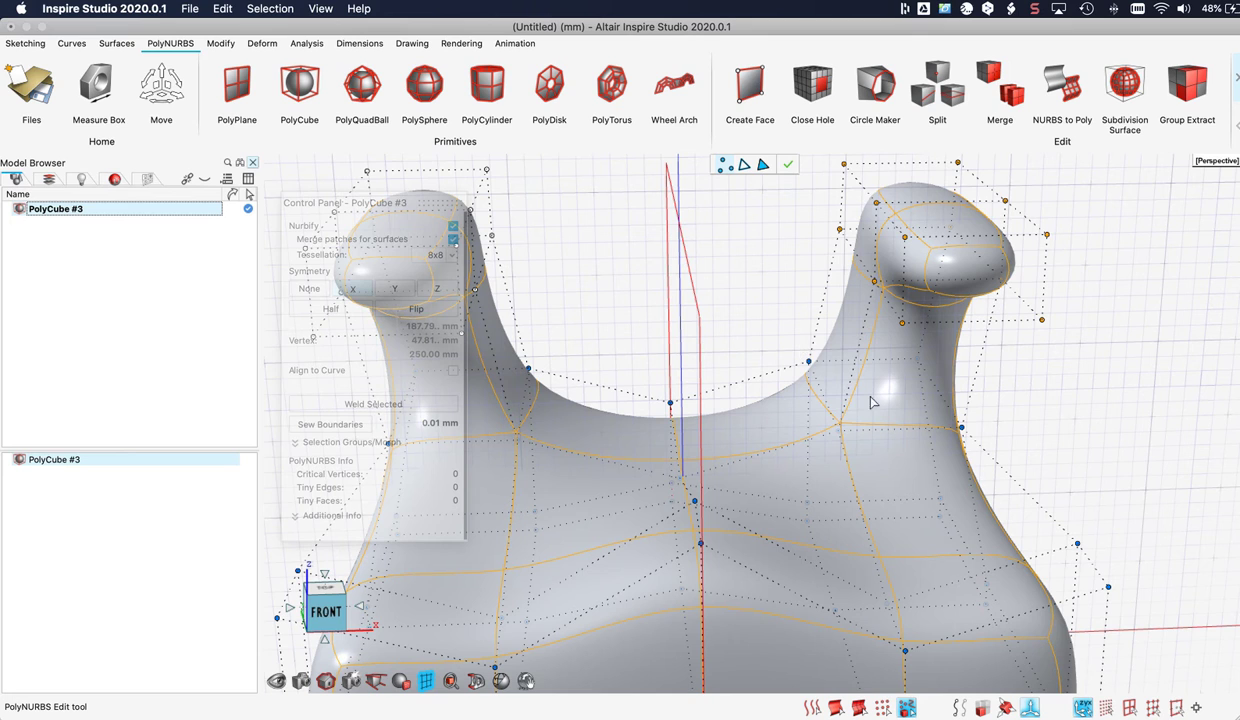
Split the cage with an edge loop around the posts just above their base
{"action": "left_click", "coordinate": [952, 96]}
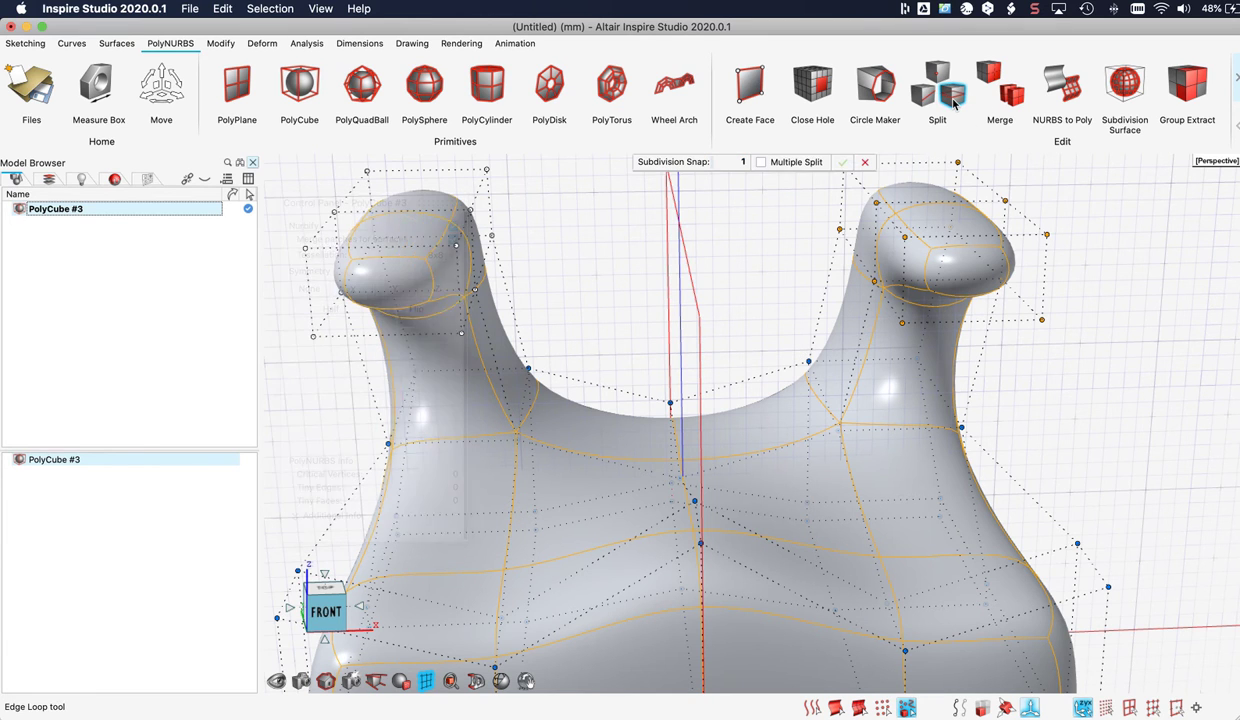
{"action": "left_click_drag", "start_coordinate": [851, 385], "coordinate": [844, 418]}
{"action": "middle_click_drag", "start_coordinate": [852, 437], "coordinate": [755, 385]}
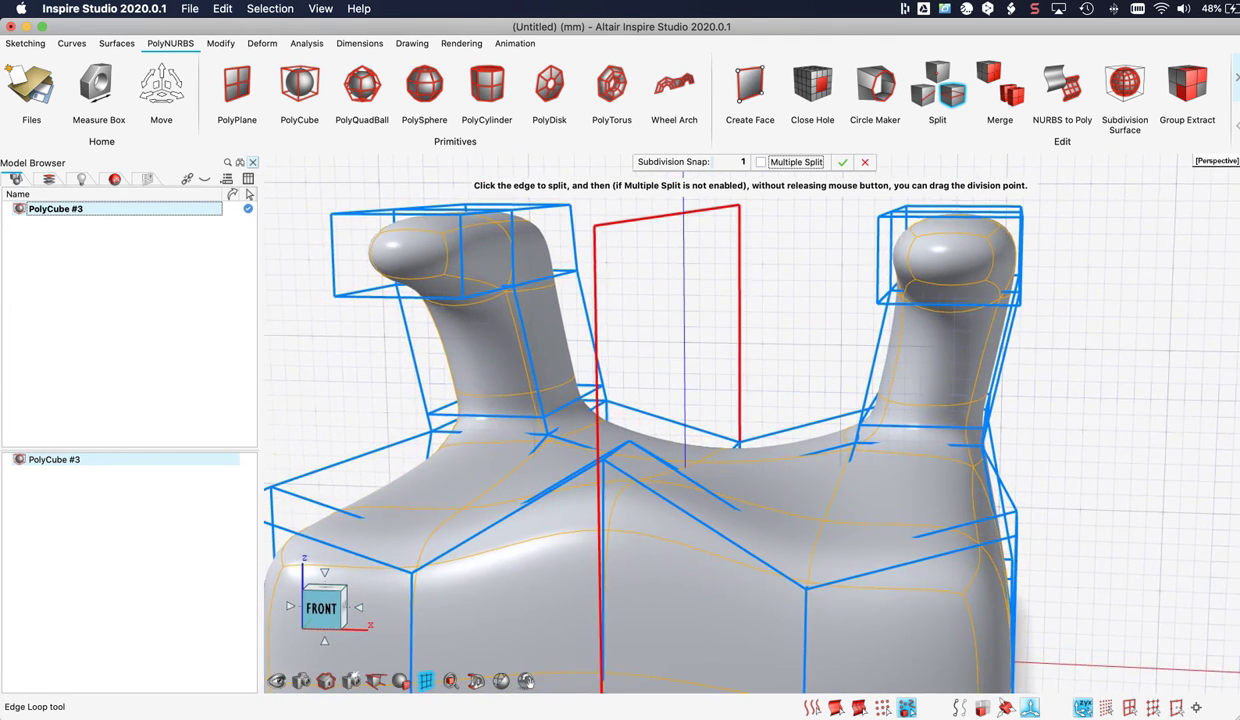
{"action": "middle_click_drag", "start_coordinate": [880, 395], "coordinate": [774, 462]}
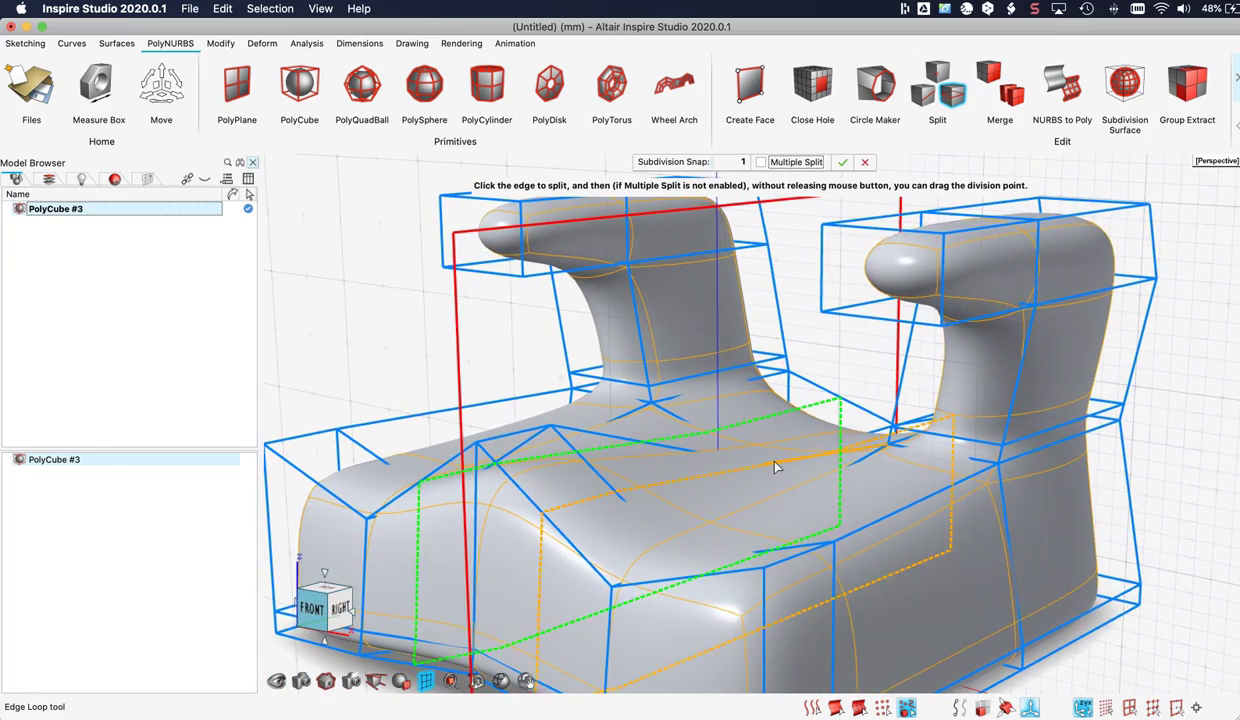
{"action": "scroll", "coordinate": [775, 467], "scroll_direction": "down", "scroll_amount": 5}
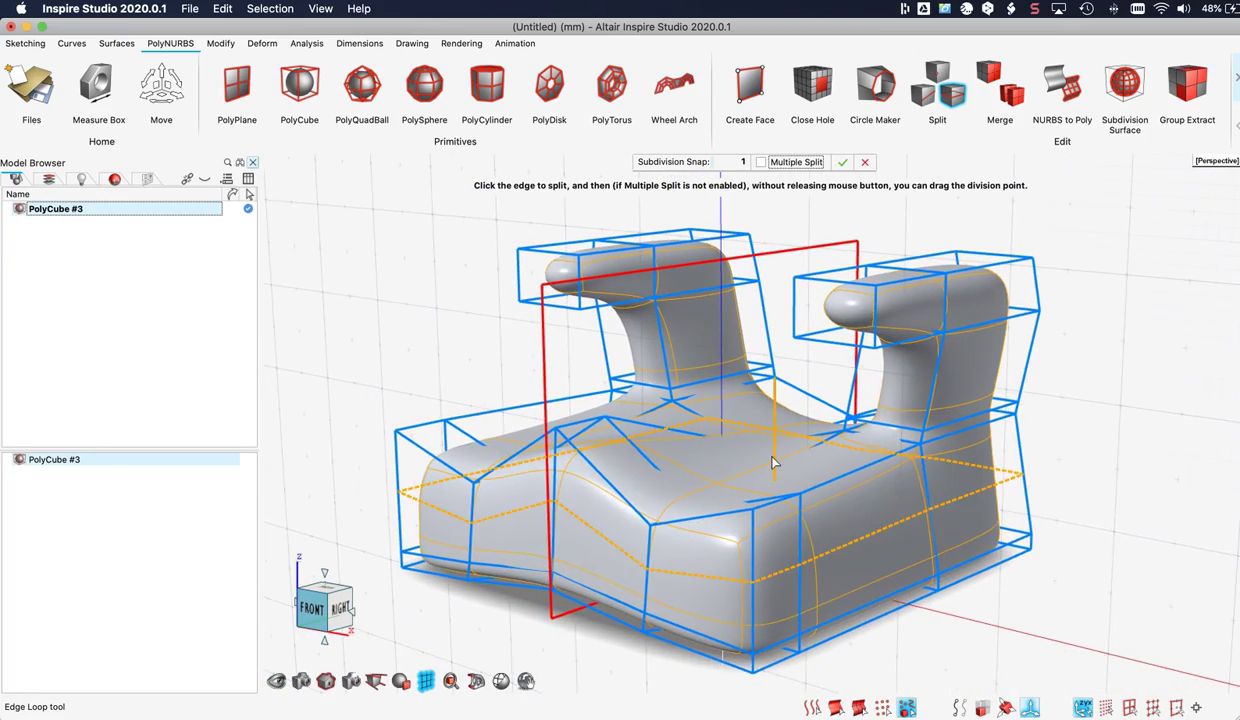
{"action": "scroll", "coordinate": [773, 462], "scroll_direction": "down", "scroll_amount": 3}
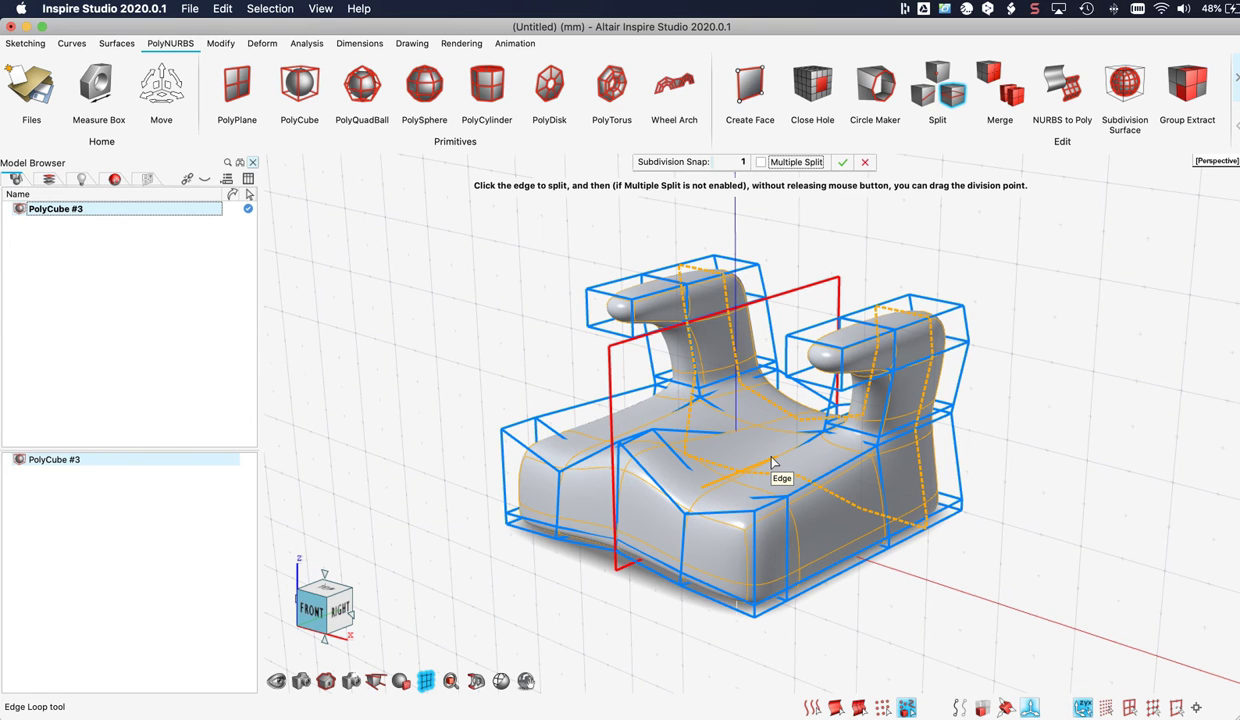
{"action": "left_click", "coordinate": [843, 163]}
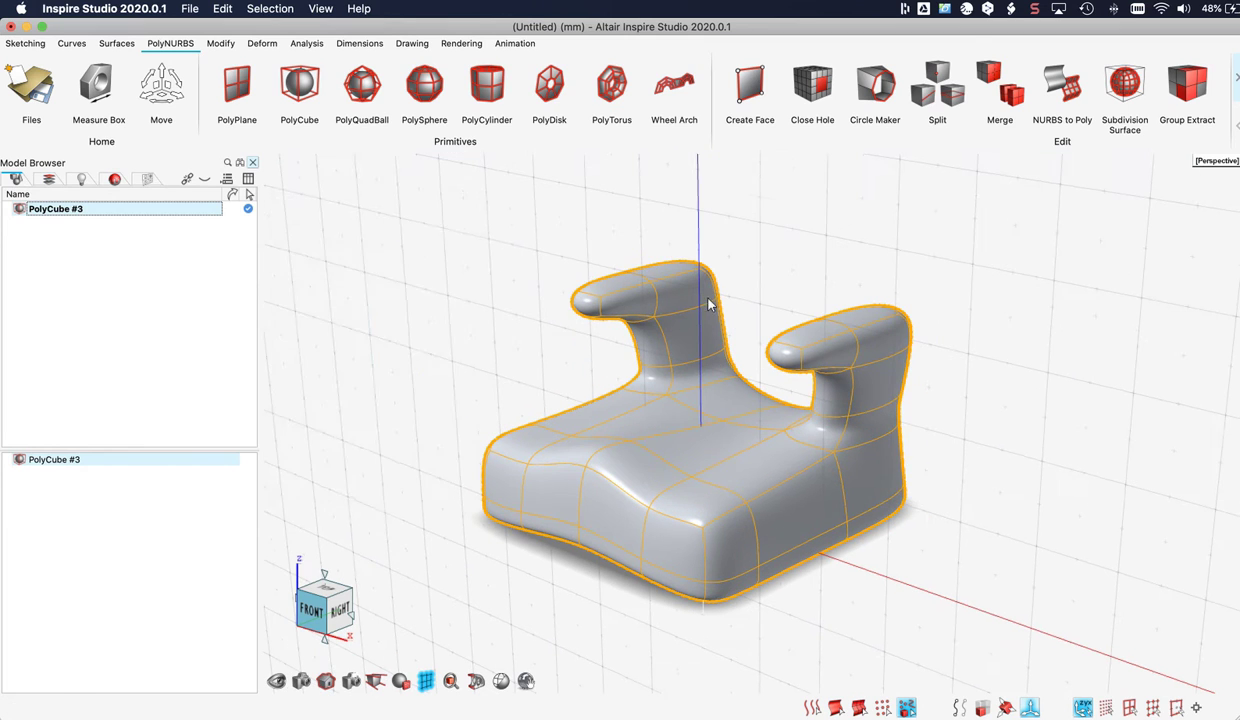
Reopen the PolyCube for editing with Nurbify off and move the posts' front faces below the armrests backward along Y
{"action": "double_click", "coordinate": [708, 303]}
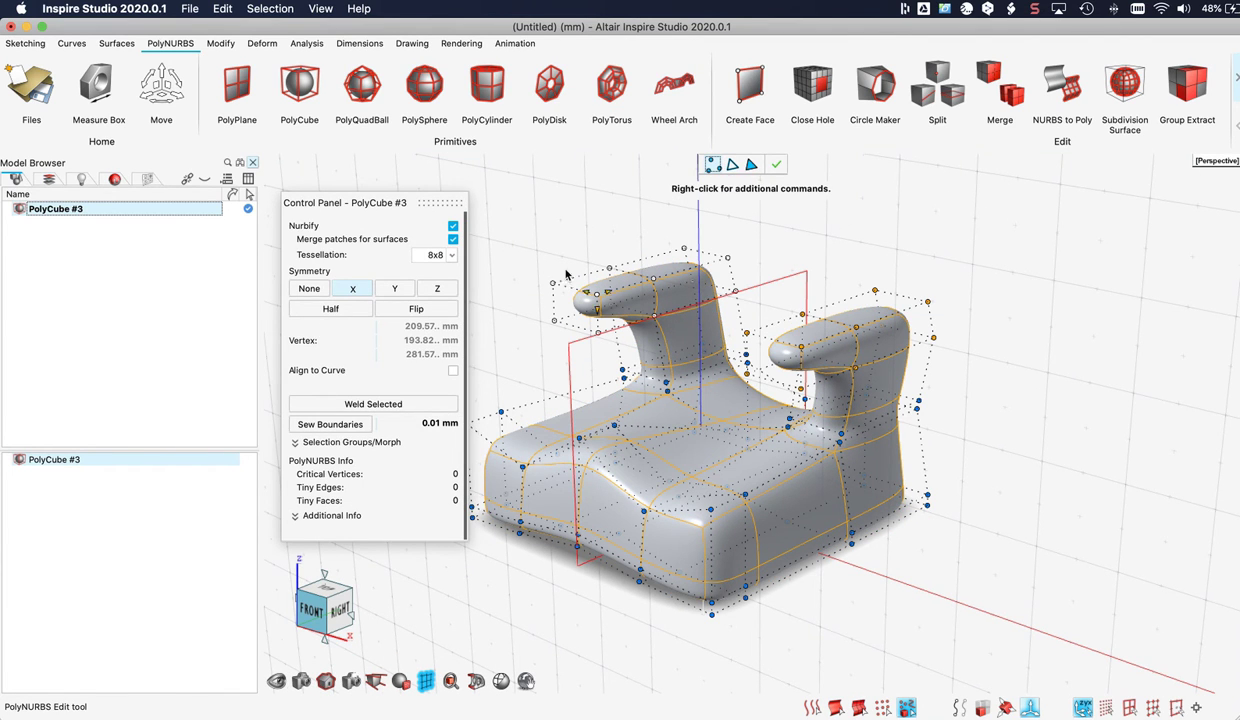
{"action": "left_click", "coordinate": [453, 227]}
{"action": "scroll", "coordinate": [855, 413], "scroll_direction": "up", "scroll_amount": 3}
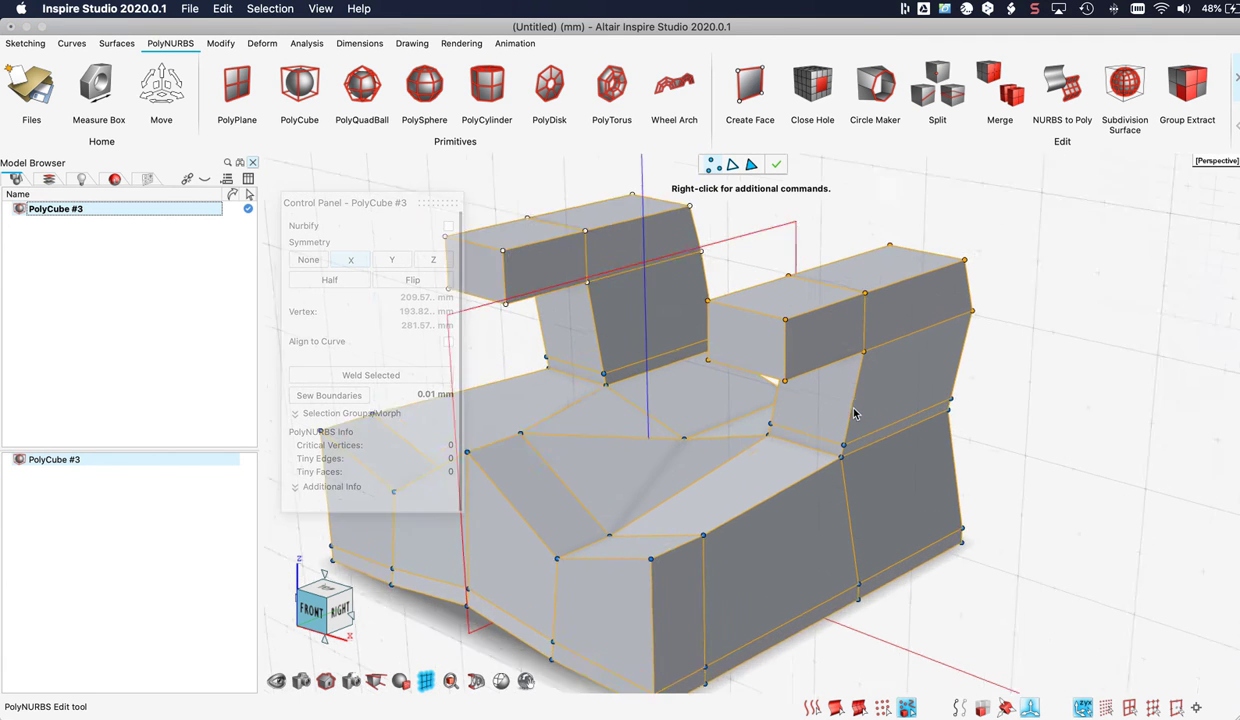
{"action": "scroll", "coordinate": [855, 410], "scroll_direction": "up", "scroll_amount": 2}
{"action": "middle_click_drag", "start_coordinate": [866, 412], "coordinate": [816, 320]}
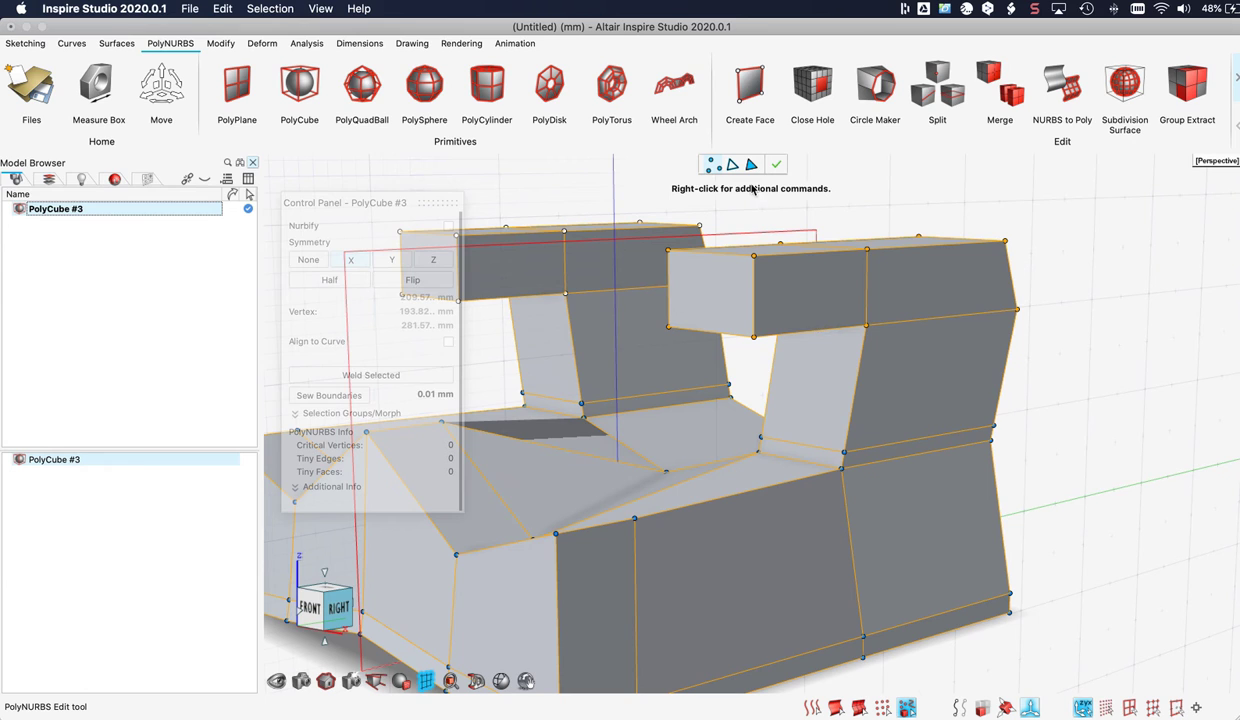
{"action": "left_click", "coordinate": [751, 165]}
{"action": "left_click", "coordinate": [836, 406]}
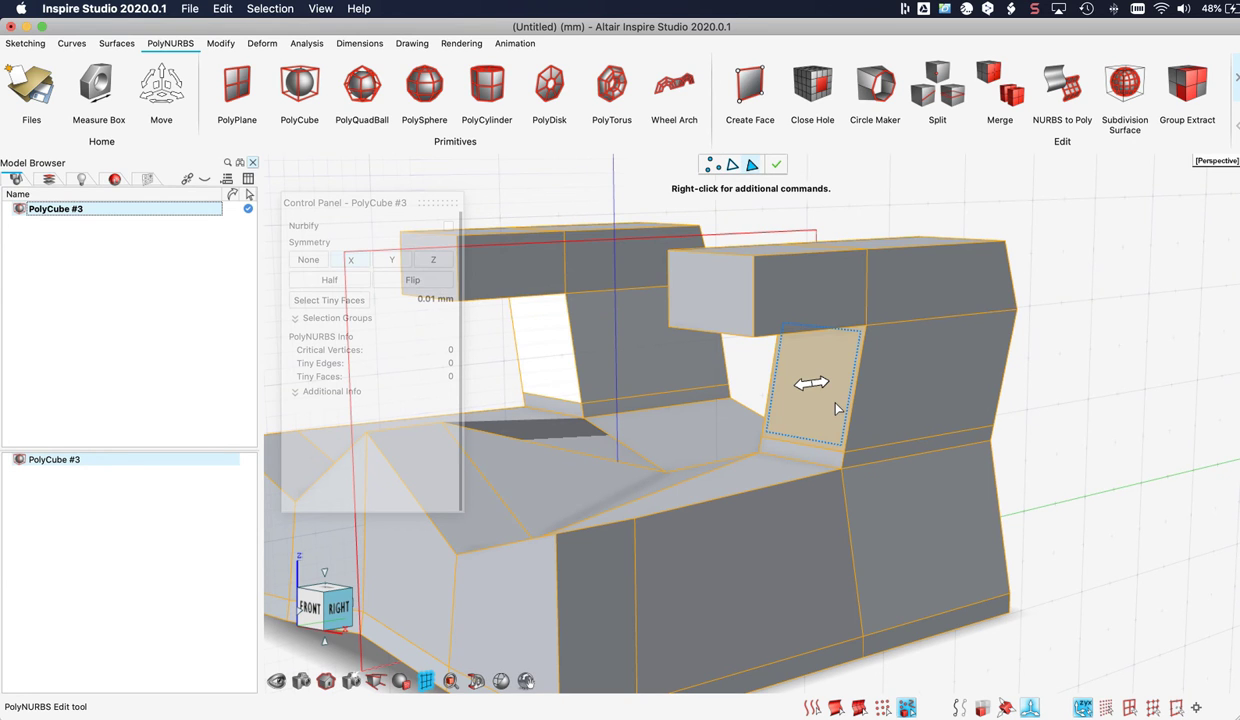
{"action": "key", "text": "m"}
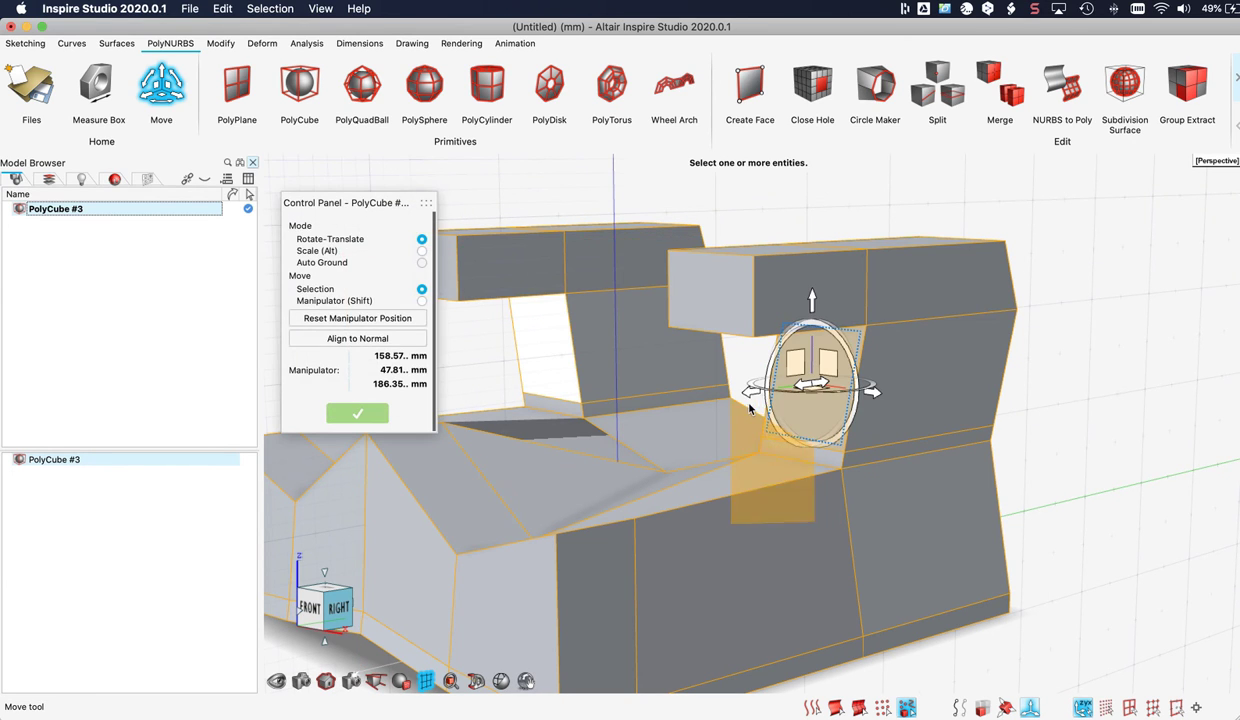
{"action": "left_click_drag", "start_coordinate": [751, 399], "coordinate": [779, 390]}
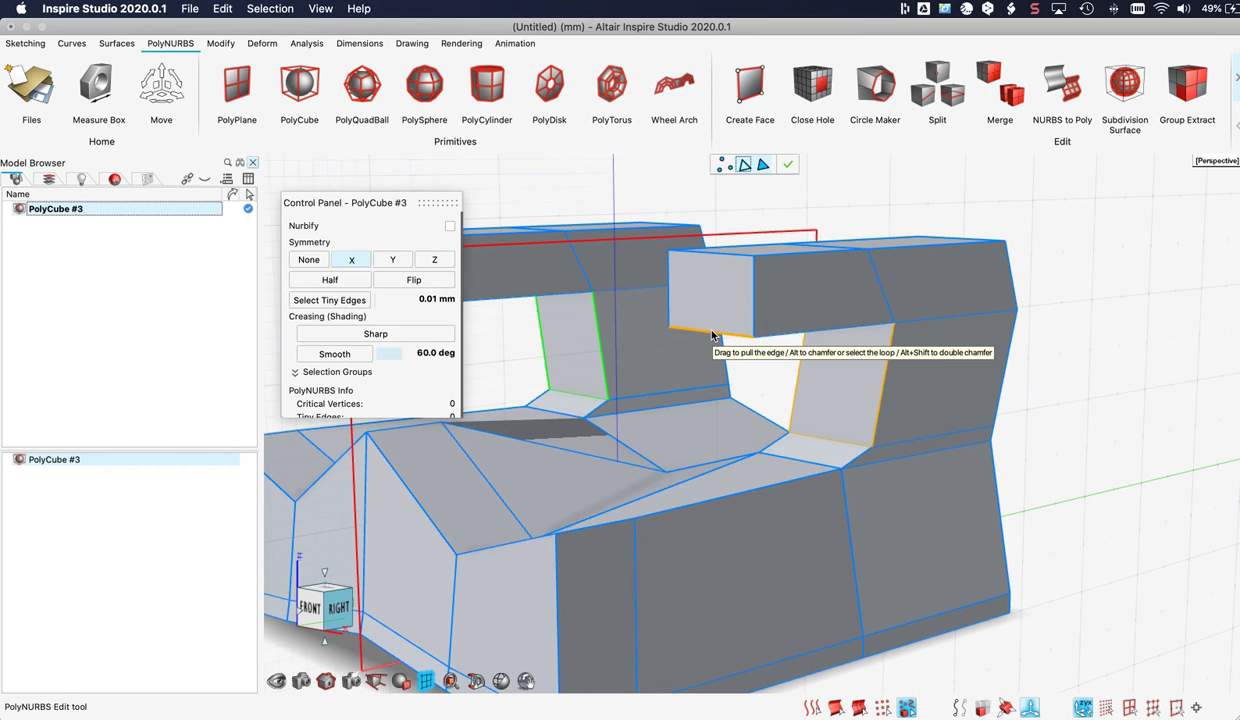
In edge selection mode, raise the armrests' lower front edges about 15 mm and move their inner vertical front edges outward
{"action": "key", "text": "m"}
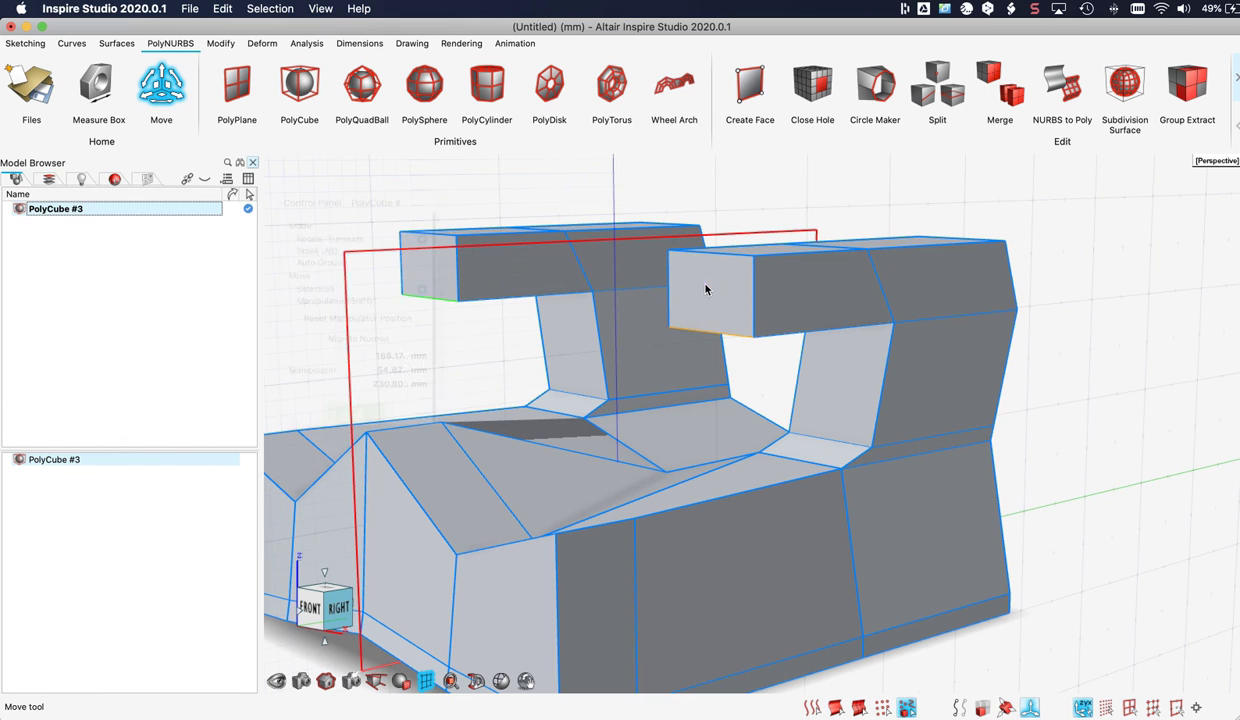
{"action": "left_click_drag", "start_coordinate": [709, 248], "coordinate": [748, 244]}
{"action": "middle_click_drag", "start_coordinate": [748, 245], "coordinate": [864, 282]}
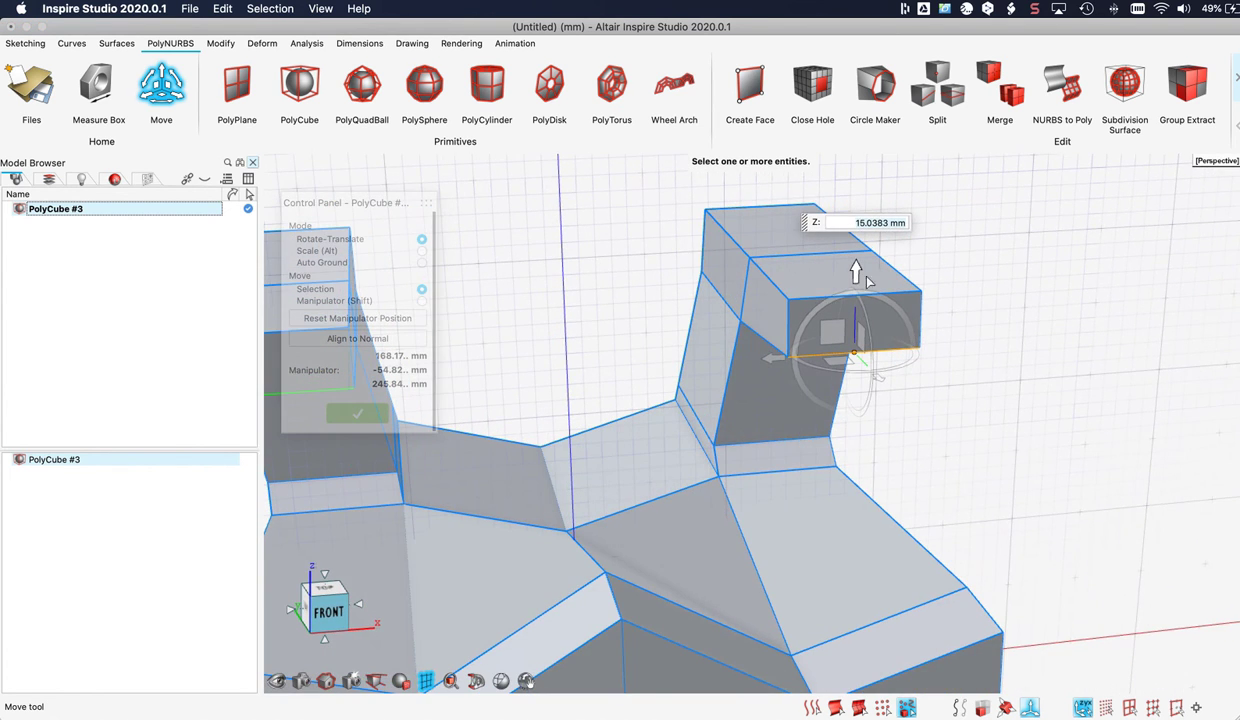
{"action": "left_click", "coordinate": [771, 317]}
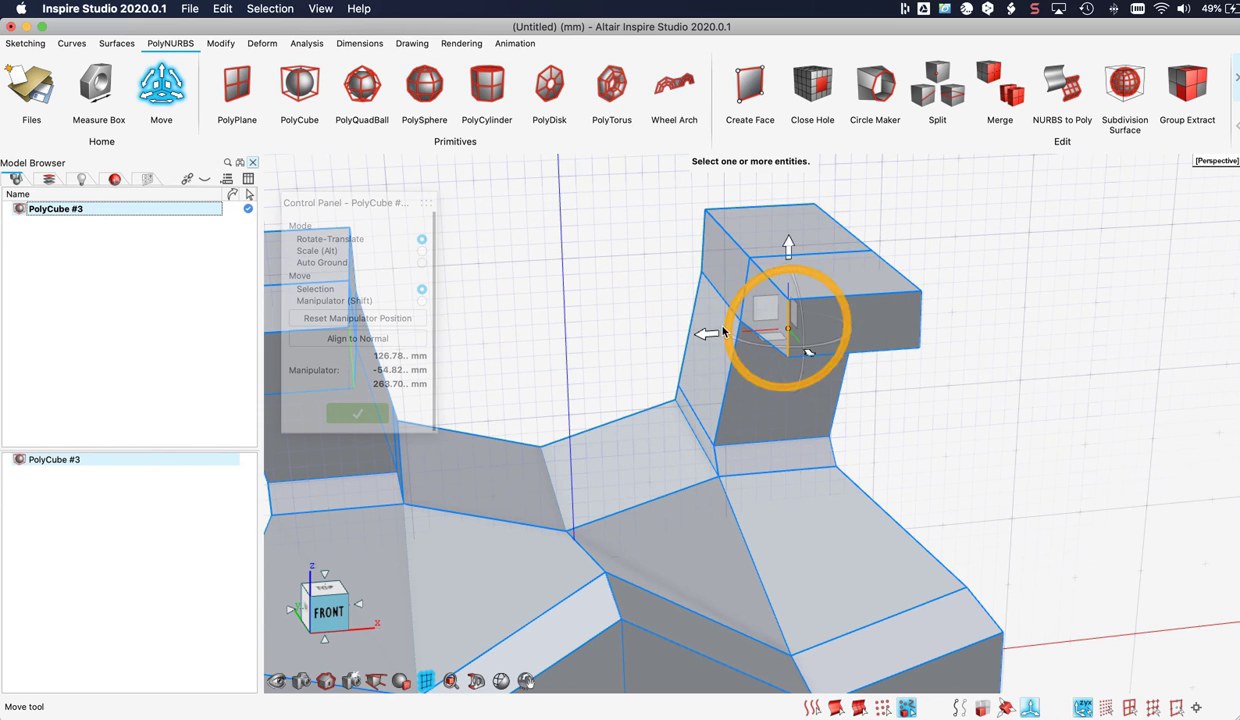
{"action": "left_click_drag", "start_coordinate": [708, 336], "coordinate": [752, 335]}
Move the armrests' top front edges back about 24.7 mm and turn on Nurbify
{"action": "middle_click_drag", "start_coordinate": [752, 335], "coordinate": [622, 351]}
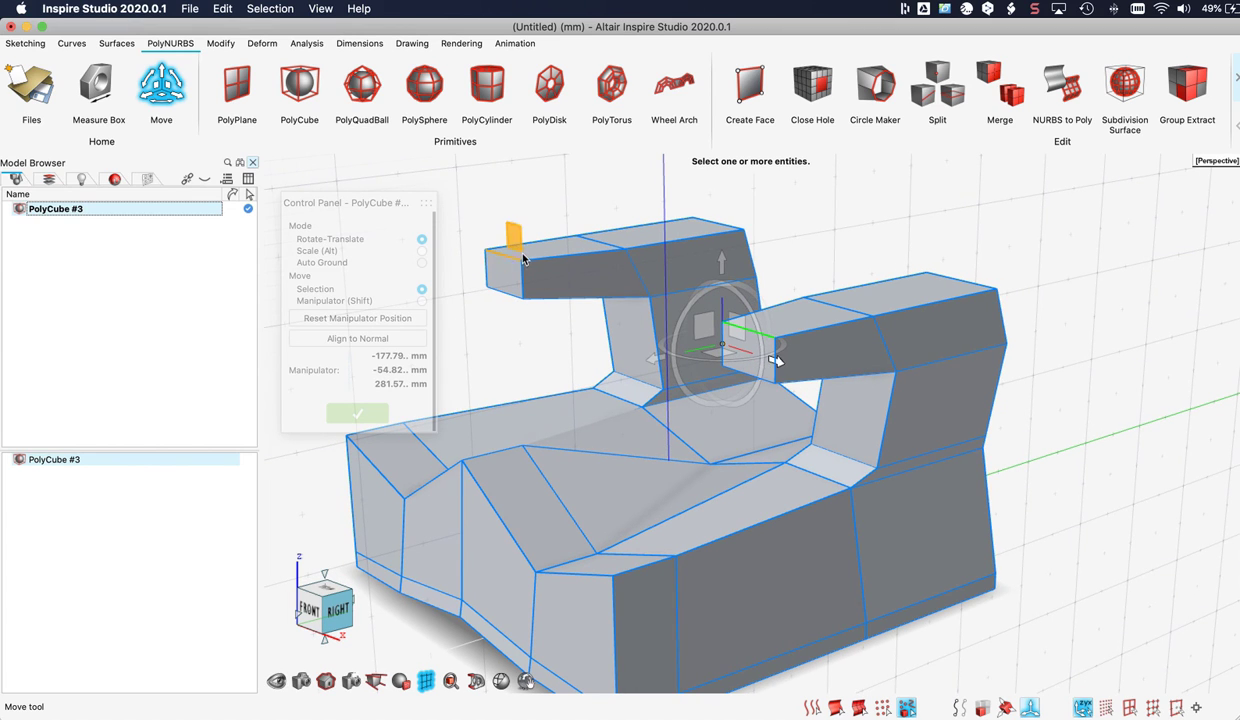
{"action": "left_click", "coordinate": [497, 262]}
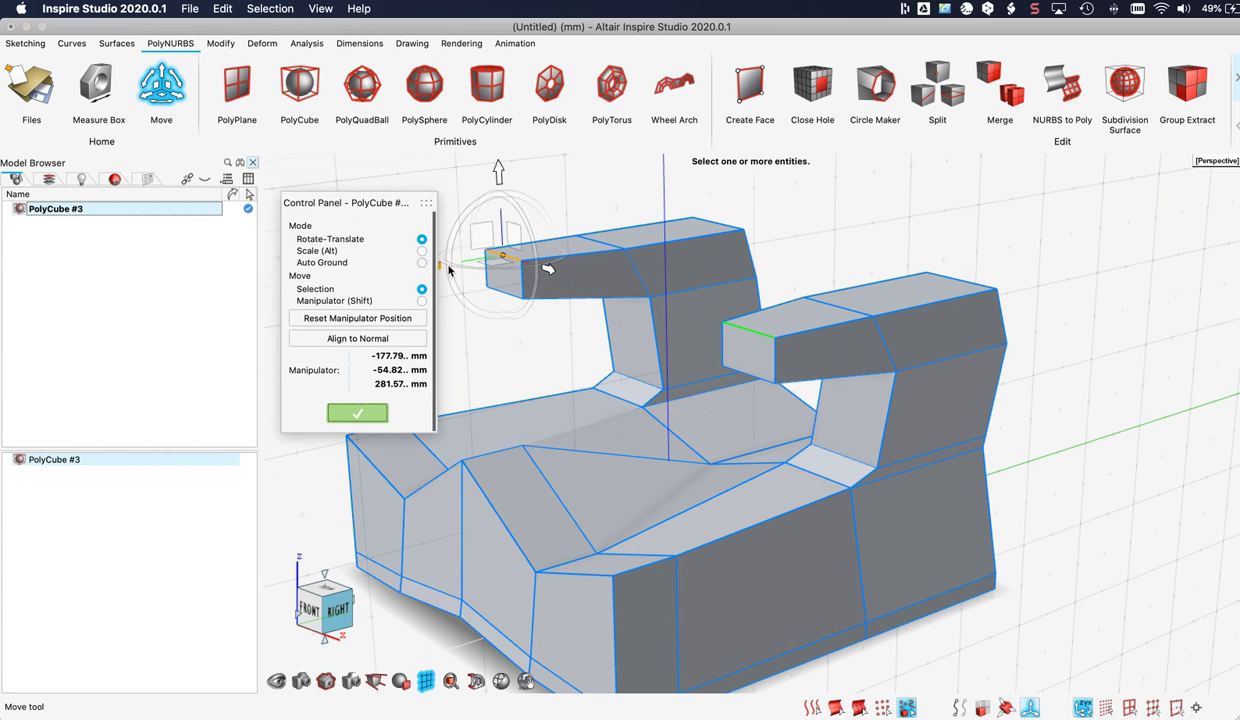
{"action": "mouse_move", "coordinate": [442, 270]}
{"action": "left_mouse_down"}
{"action": "mouse_move", "coordinate": [400, 271]}
{"action": "mouse_move", "coordinate": [458, 279]}
{"action": "left_mouse_up"}
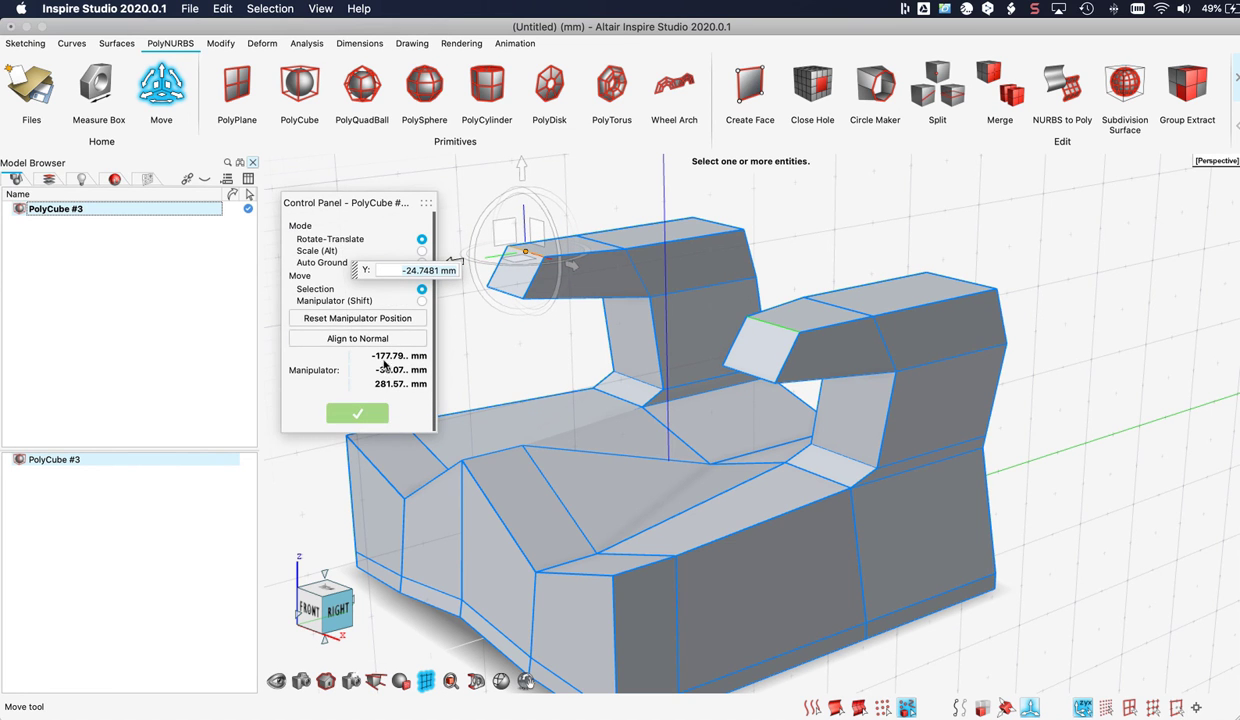
{"action": "left_click", "coordinate": [359, 413]}
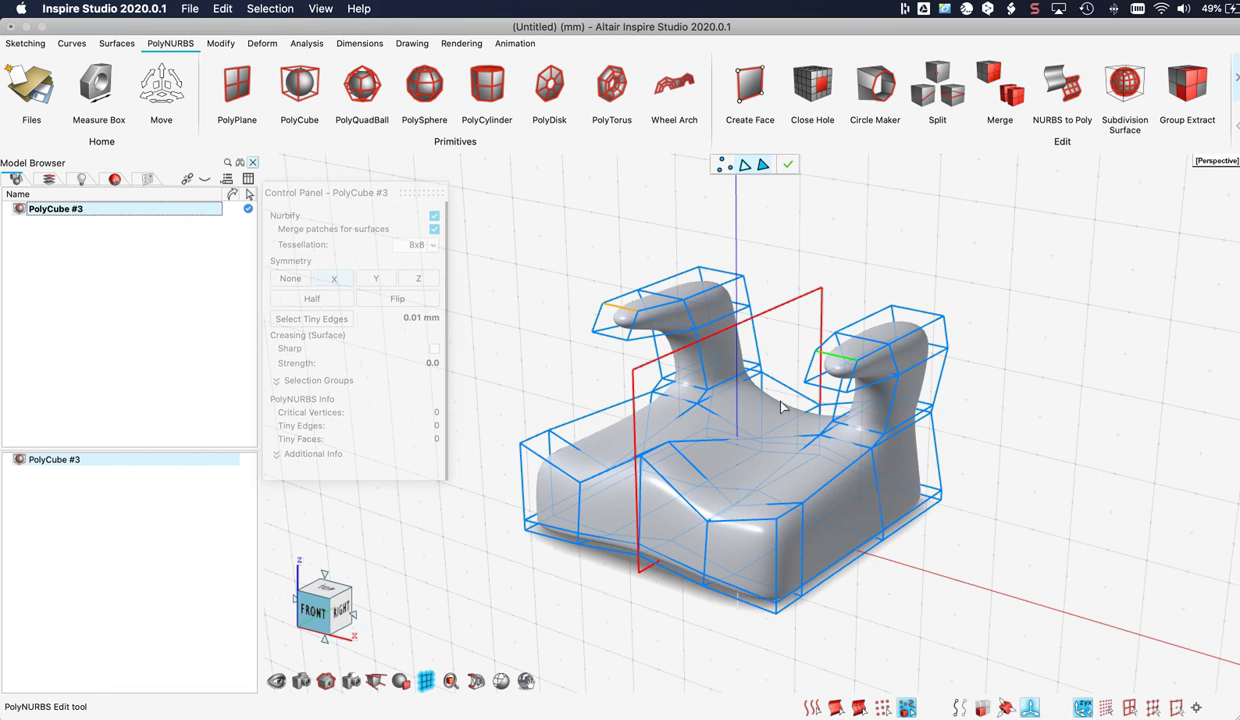
{"action": "middle_click_drag", "start_coordinate": [783, 405], "coordinate": [755, 395]}
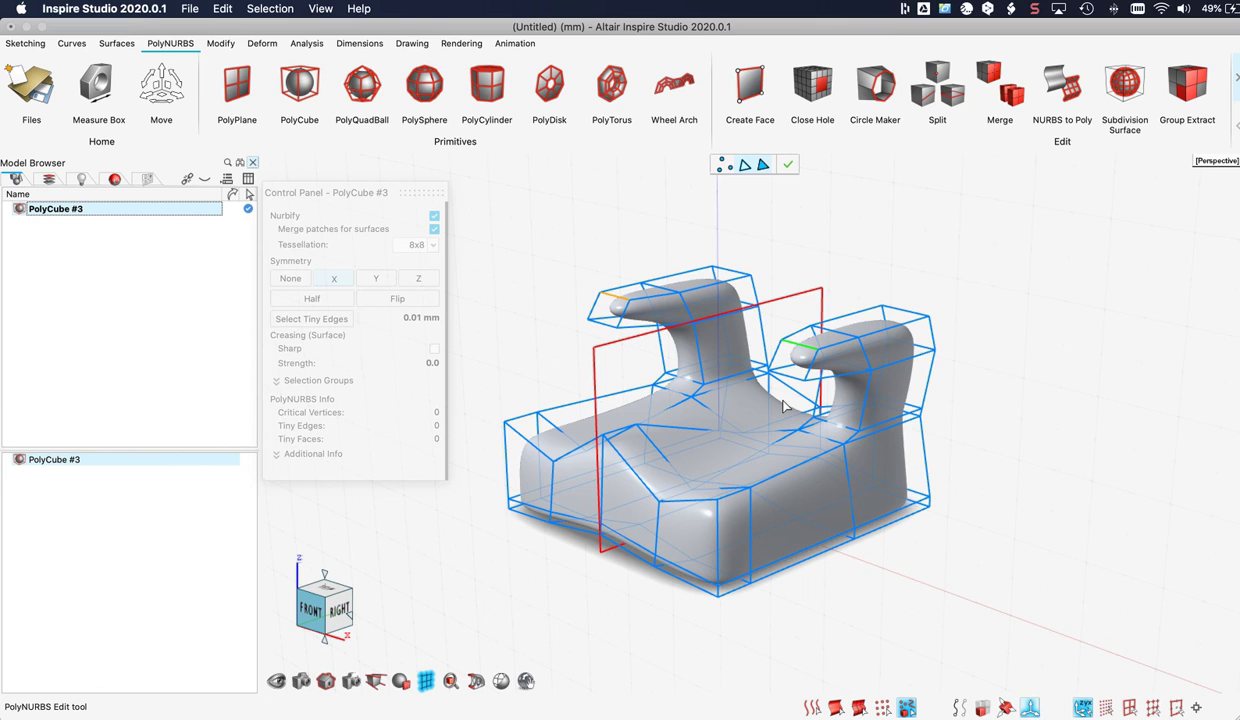
Finish editing the PolyCube and deselect it to view the smoothed seat
{"action": "right_click", "coordinate": [813, 231]}
{"action": "left_click", "coordinate": [792, 231]}
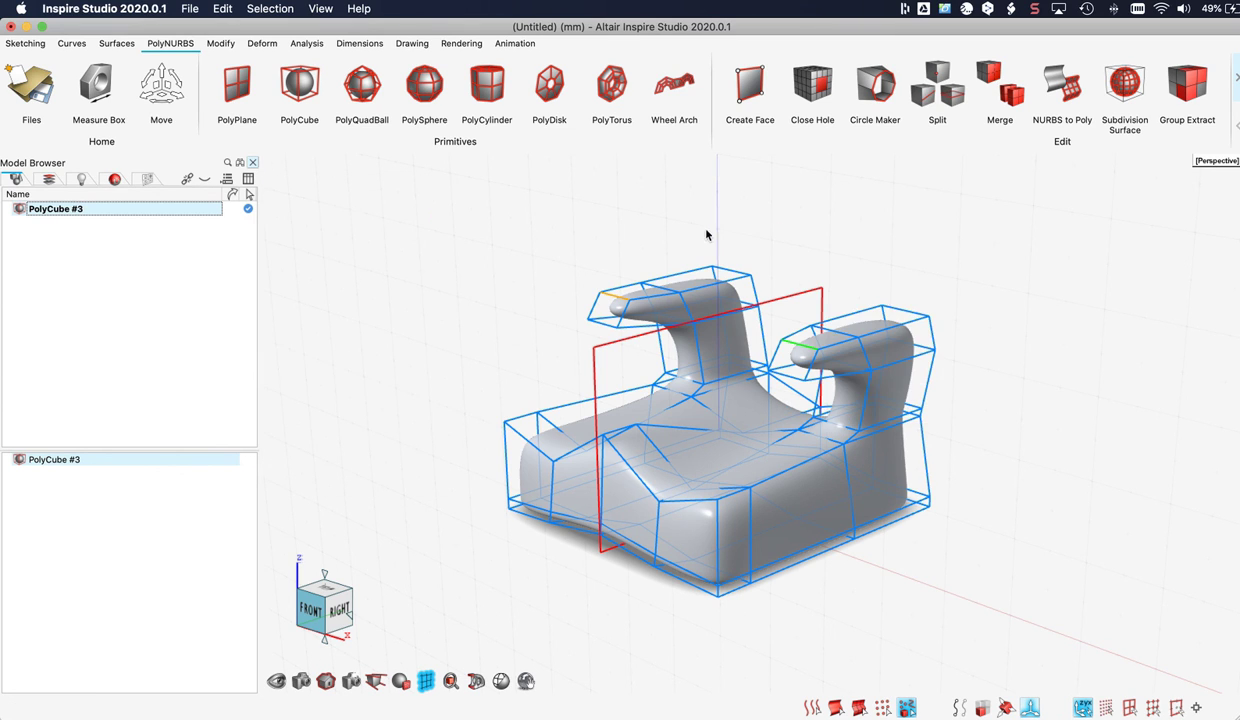
{"action": "left_click", "coordinate": [570, 268]}
{"action": "middle_click_drag", "start_coordinate": [551, 258], "coordinate": [567, 301]}
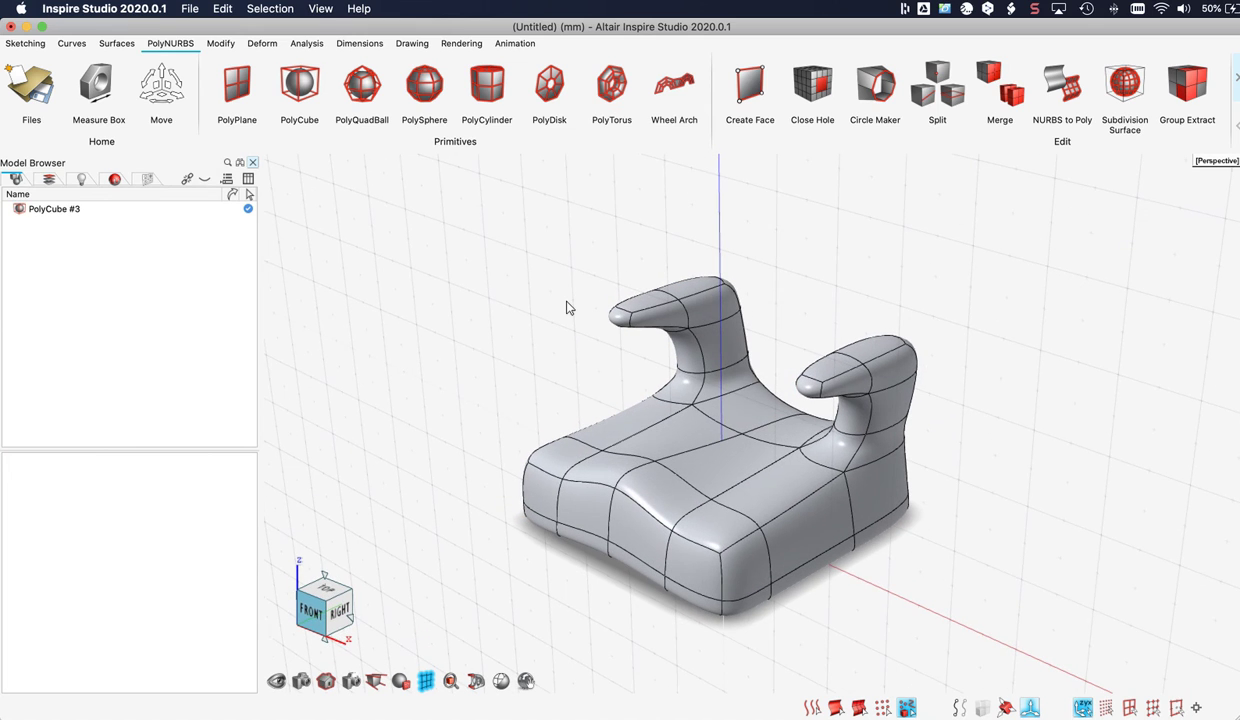